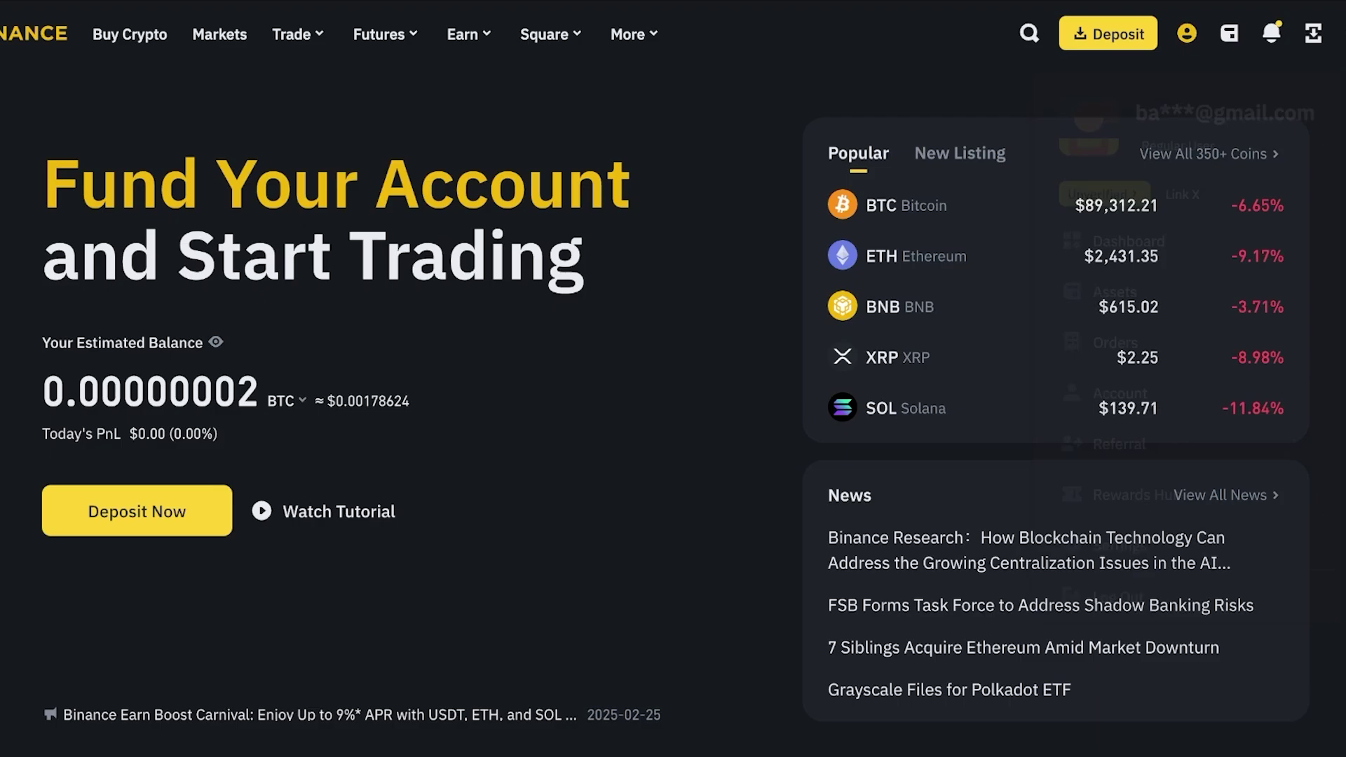
Open the account dashboard showing completed verification, deposit and a 0.00 BTC balance
{"action": "left_click", "coordinate": [1186, 33]}
{"action": "mouse_move", "coordinate": [1229, 33]}
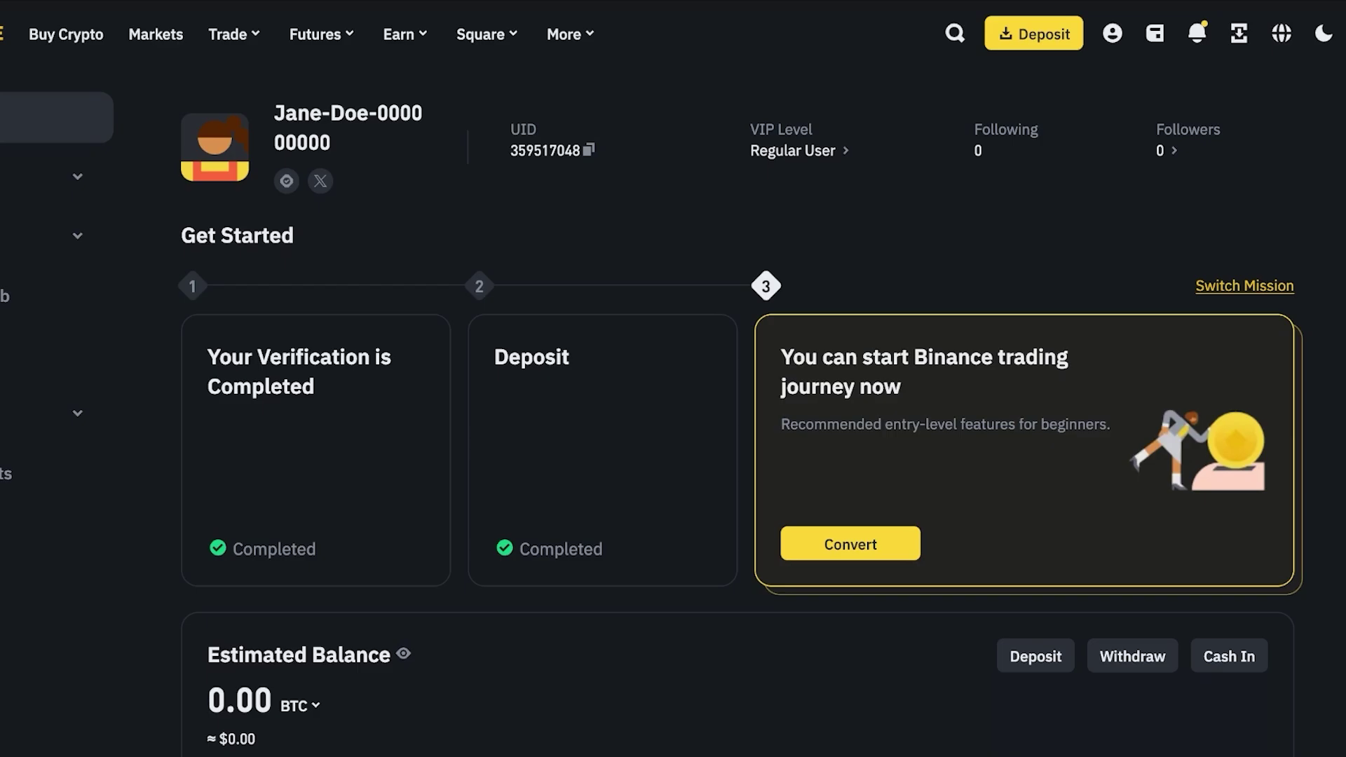
{"action": "scroll", "coordinate": [672, 420], "scroll_direction": "down", "scroll_amount": 1}
{"action": "scroll", "coordinate": [673, 421], "scroll_direction": "up", "scroll_amount": 1}
Open the Deposit options drawer from the top bar and close it again
{"action": "left_click", "coordinate": [1033, 34]}
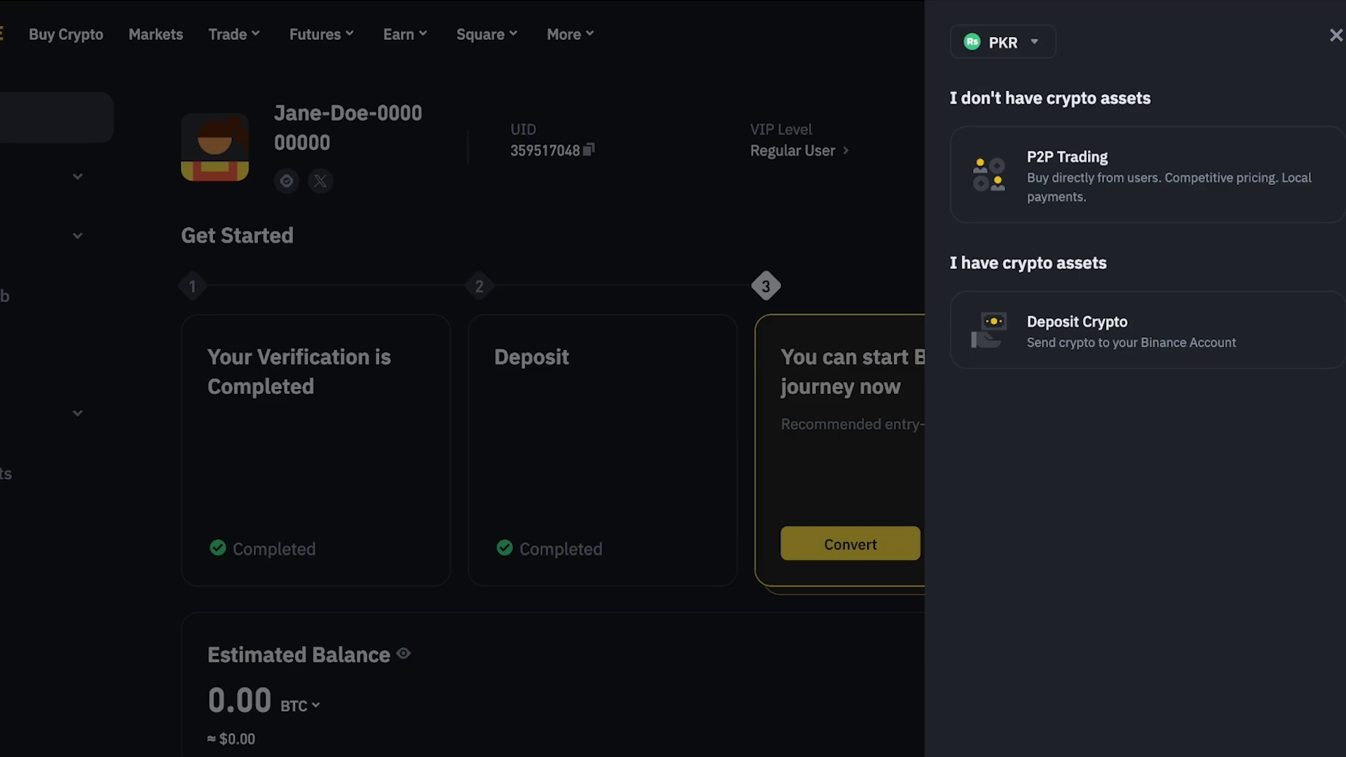
{"action": "left_click", "coordinate": [1336, 35]}
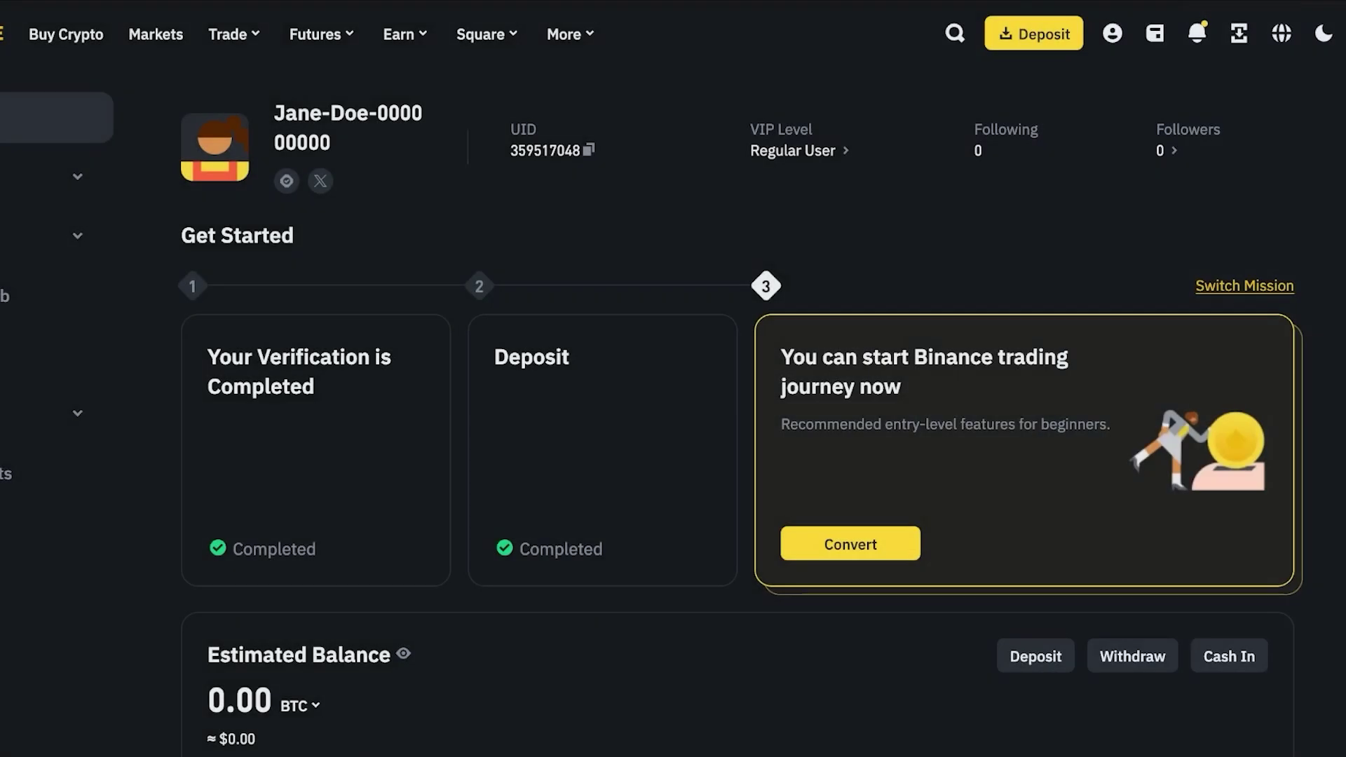
{"action": "mouse_move", "coordinate": [1155, 34]}
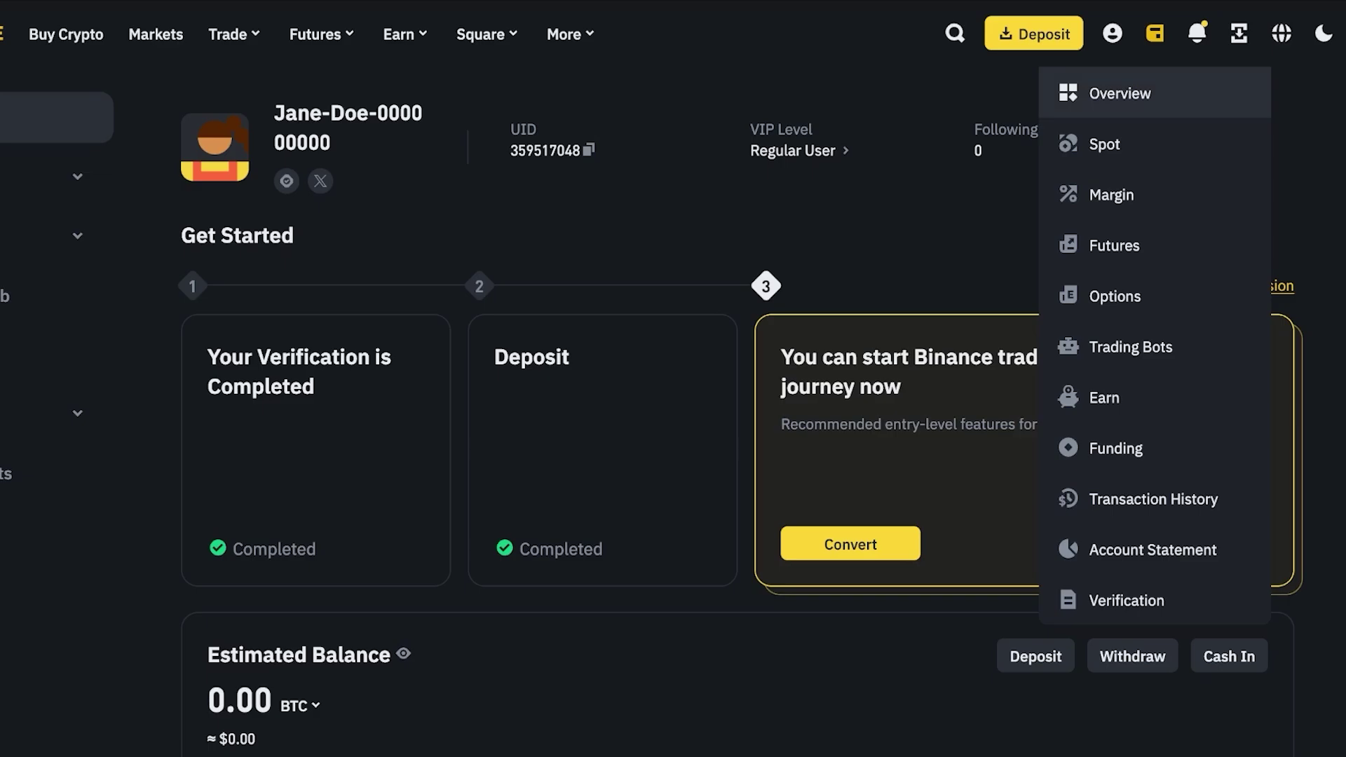
Check the wallet Overview and Spot balances, glance at Deposit, then go to Buy Crypto
{"action": "left_click", "coordinate": [1119, 93]}
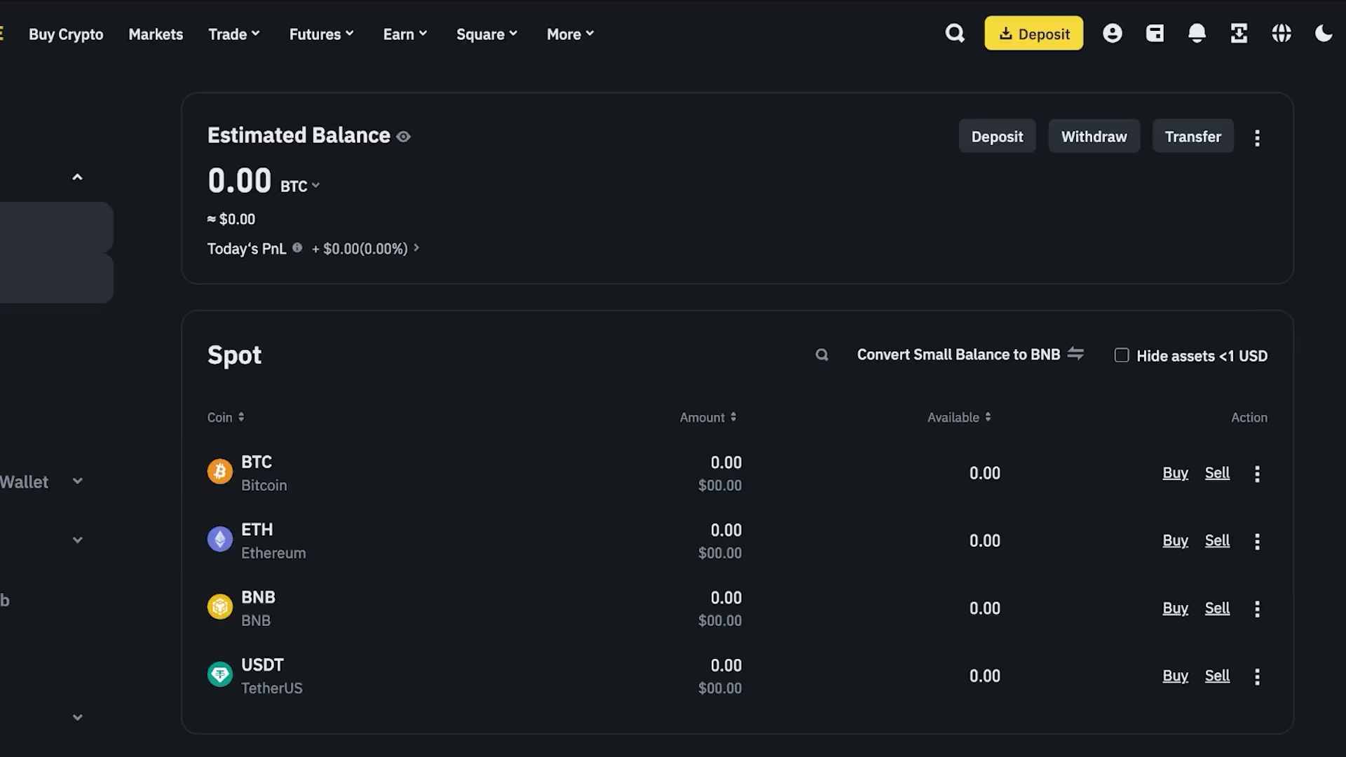
{"action": "left_click", "coordinate": [56, 277]}
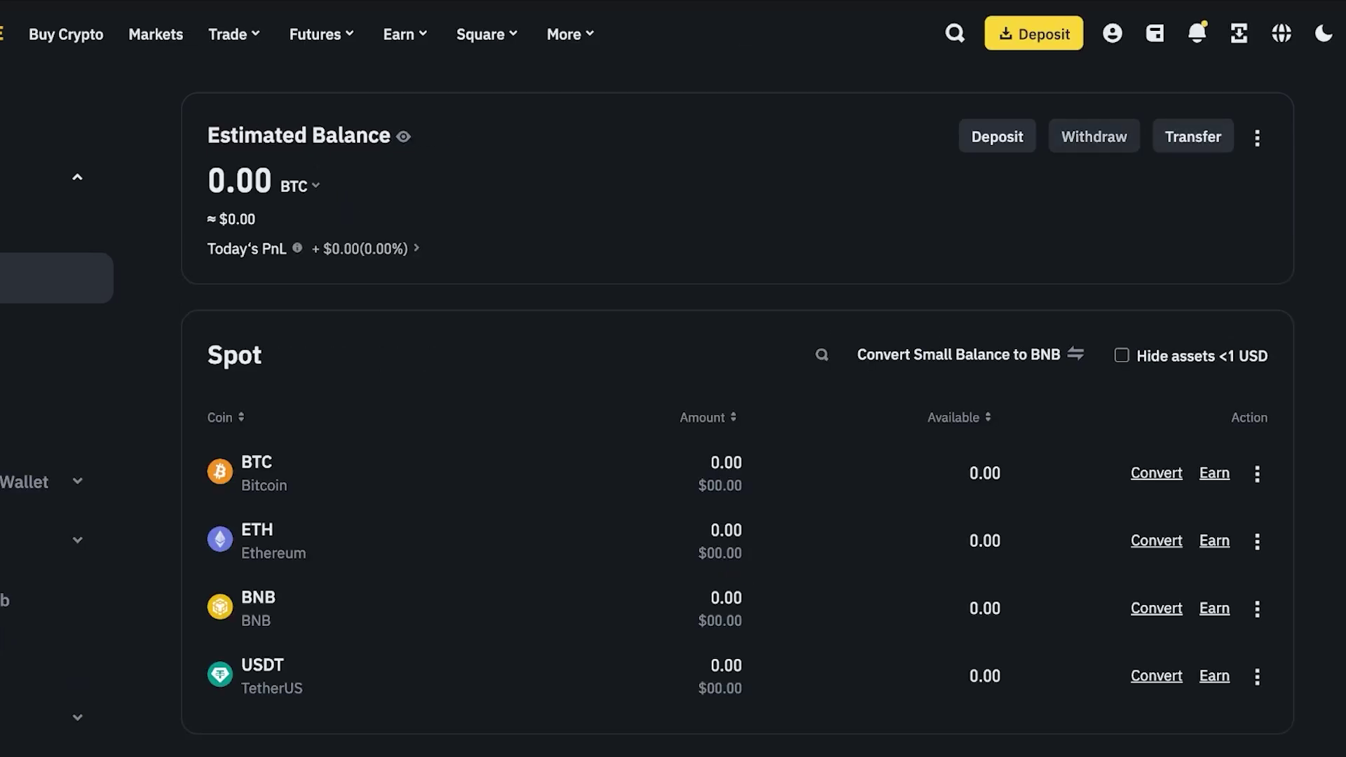
{"action": "left_click", "coordinate": [1034, 33]}
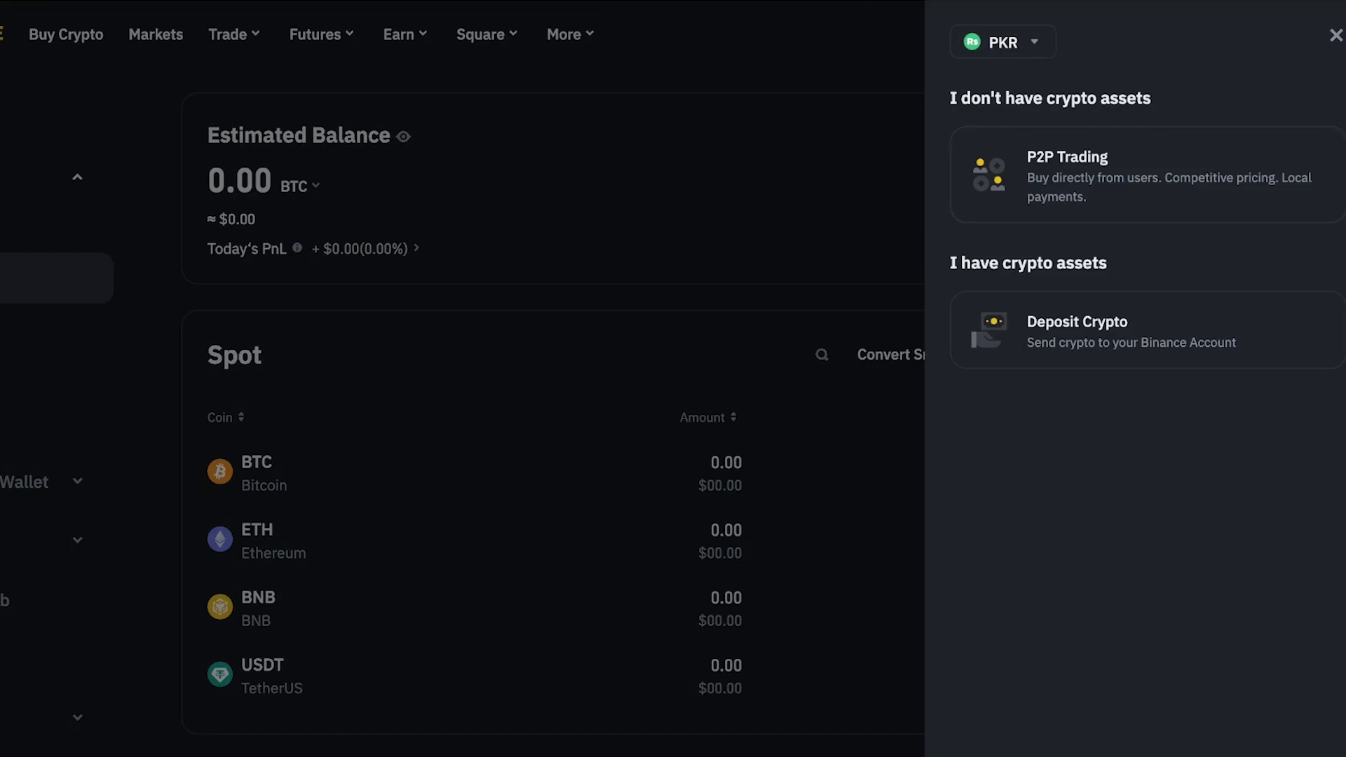
{"action": "left_click", "coordinate": [1335, 35]}
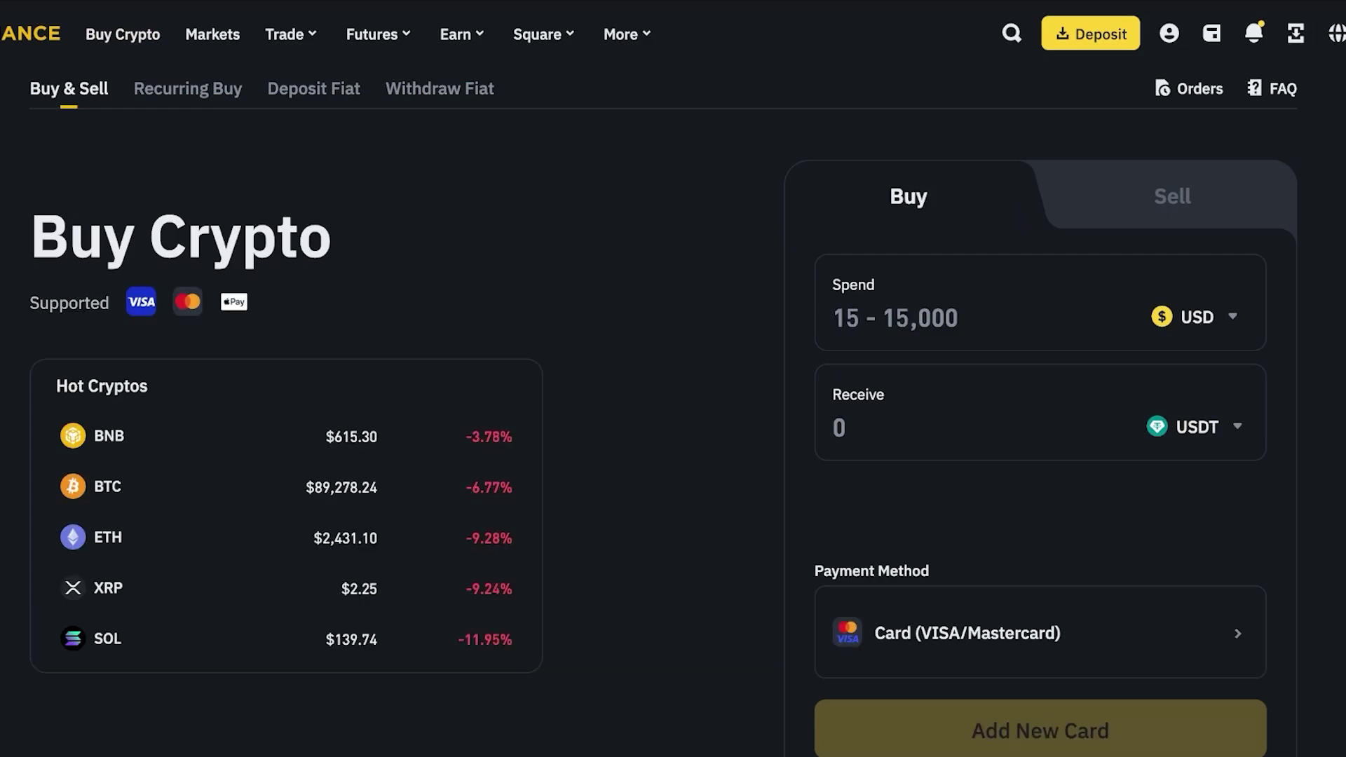
Glance at Deposit Fiat, then enter 15 USD to spend for 14.37600762 USDT
{"action": "left_click", "coordinate": [313, 89]}
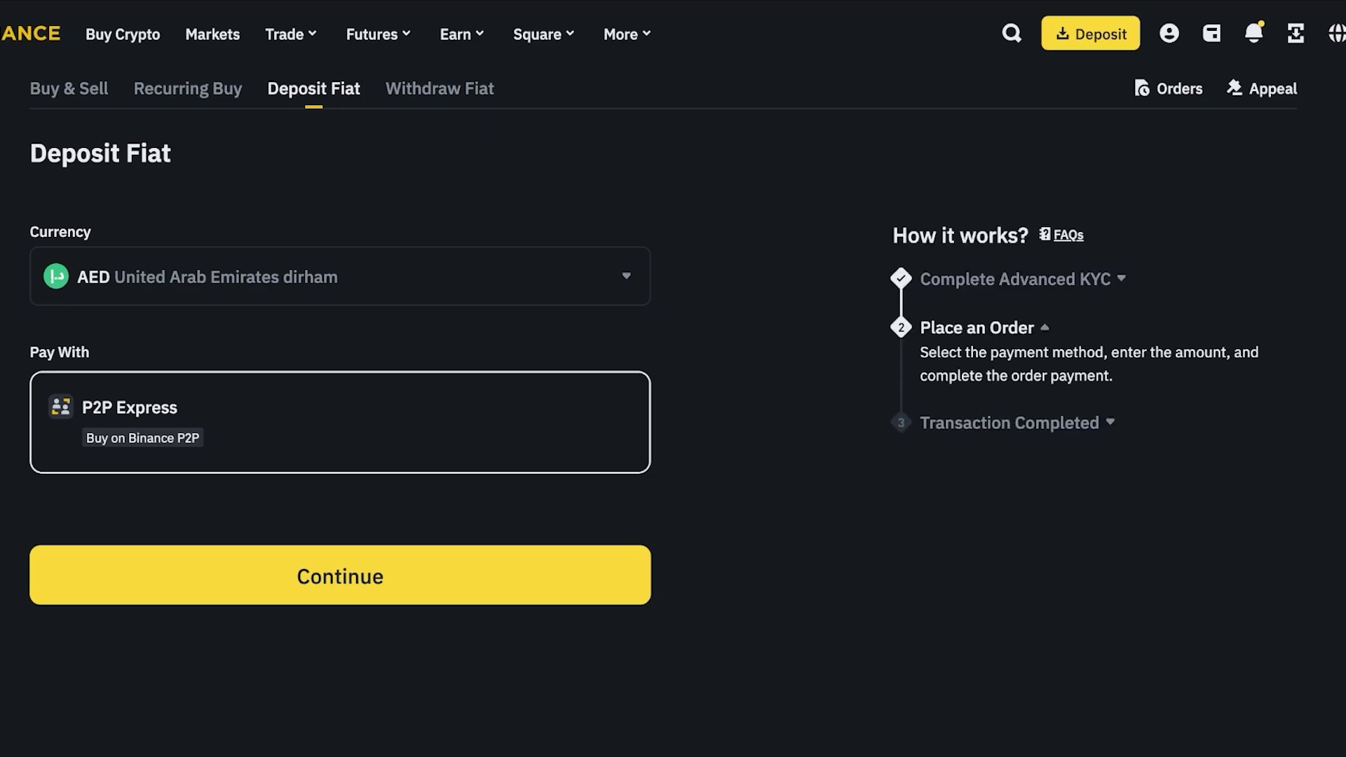
{"action": "left_click", "coordinate": [68, 89]}
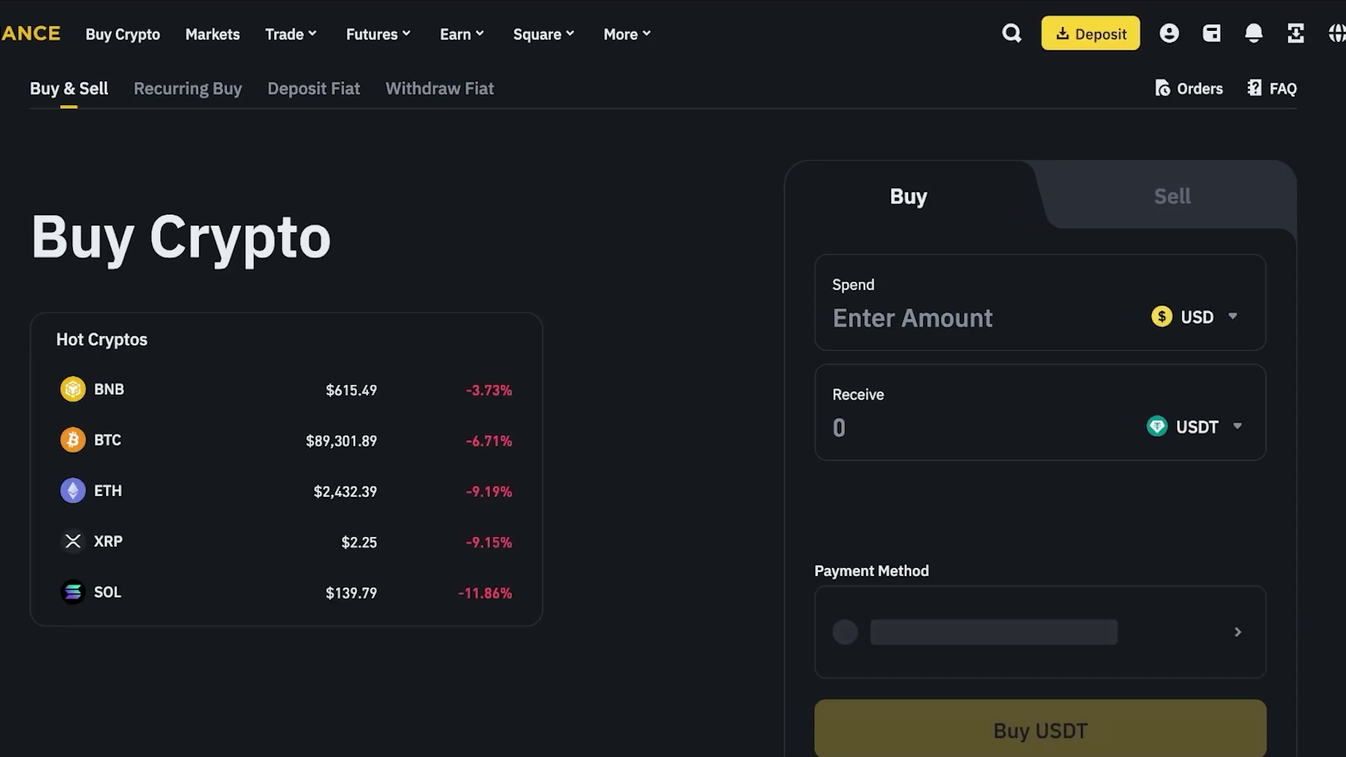
{"action": "scroll", "coordinate": [673, 378], "scroll_direction": "down", "scroll_amount": 1}
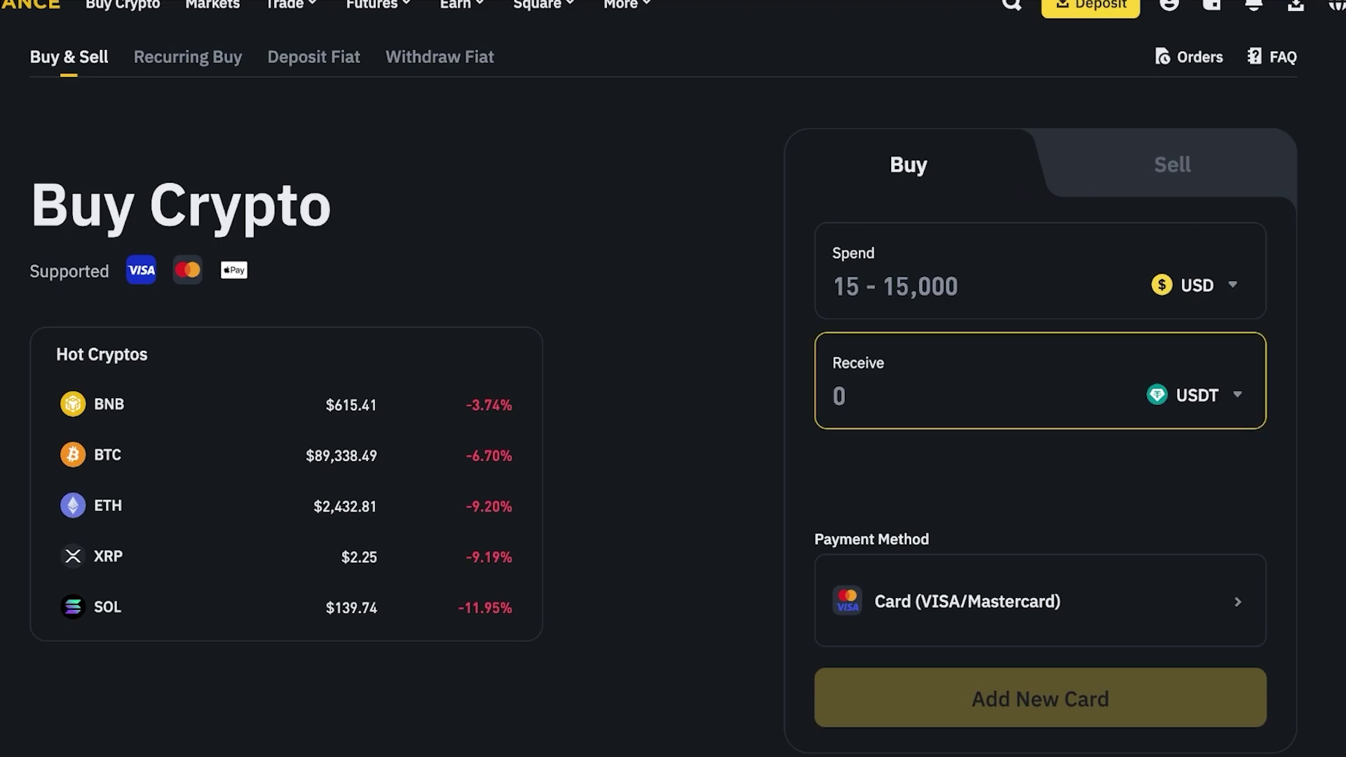
{"action": "left_click", "coordinate": [894, 286]}
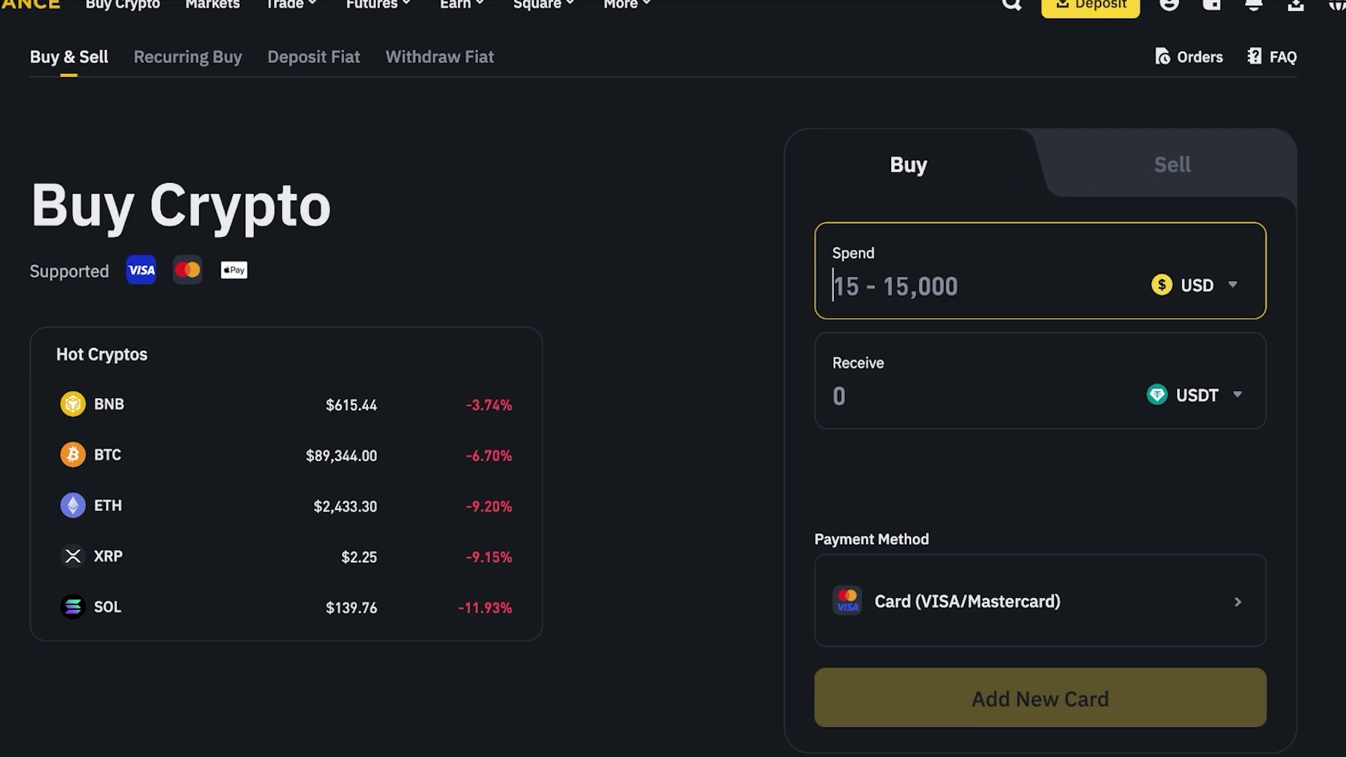
{"action": "type", "text": "15"}
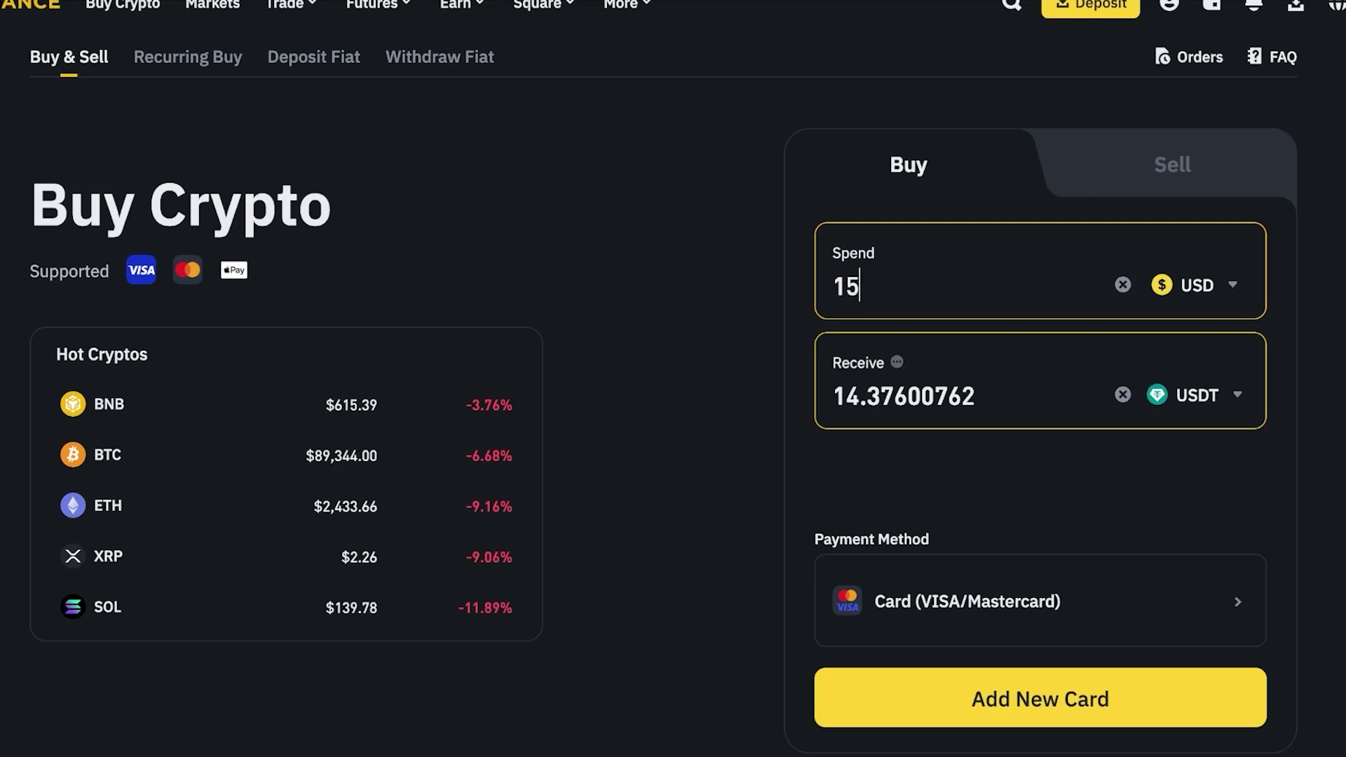
{"action": "left_click", "coordinate": [1197, 395]}
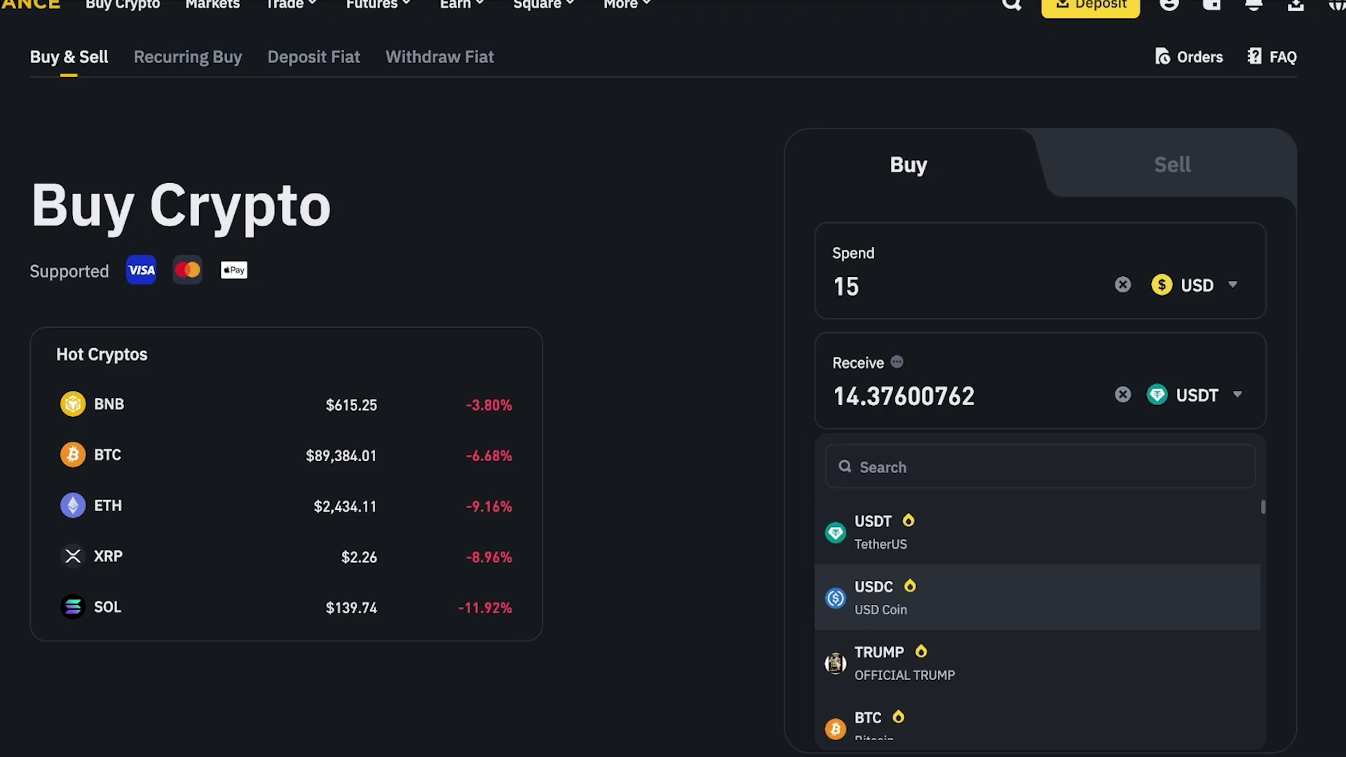
{"action": "left_click", "coordinate": [1037, 597]}
{"action": "left_click", "coordinate": [1197, 396]}
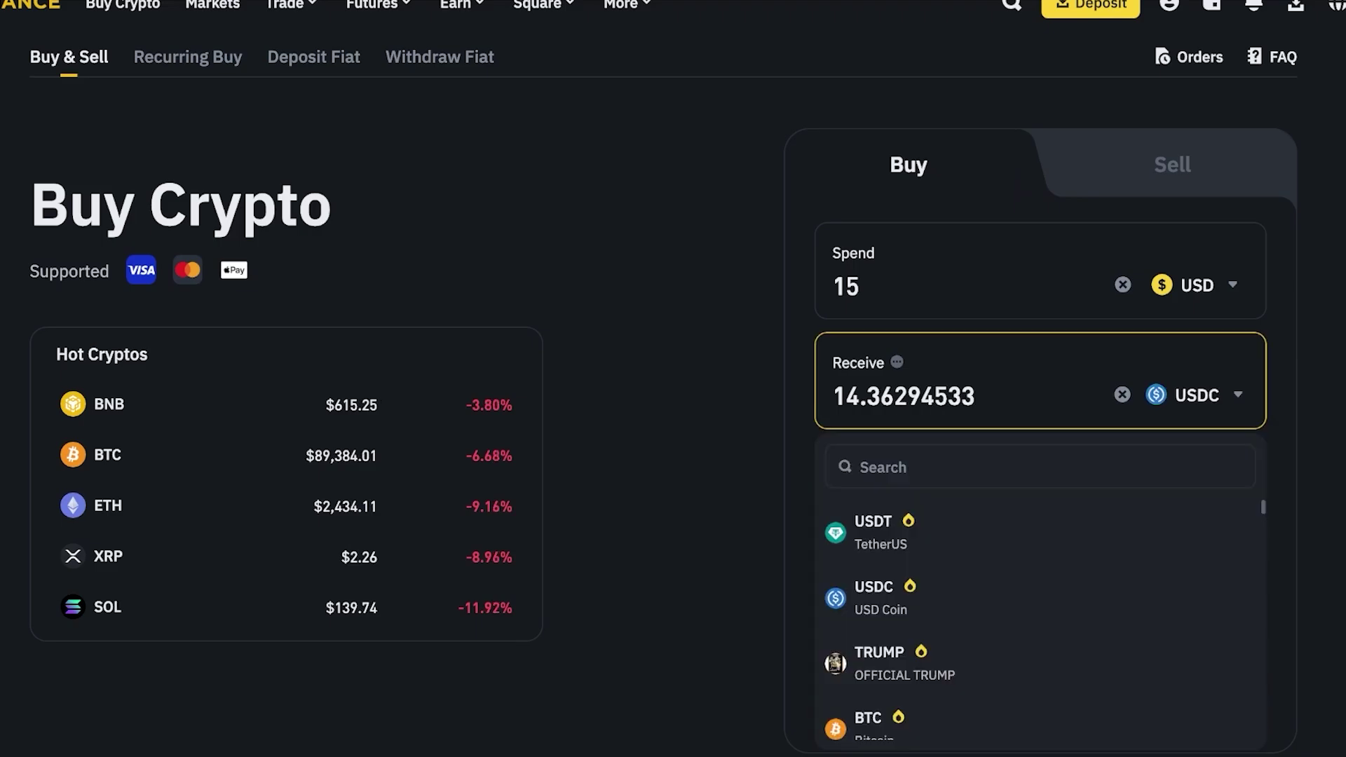
{"action": "left_click", "coordinate": [1038, 532]}
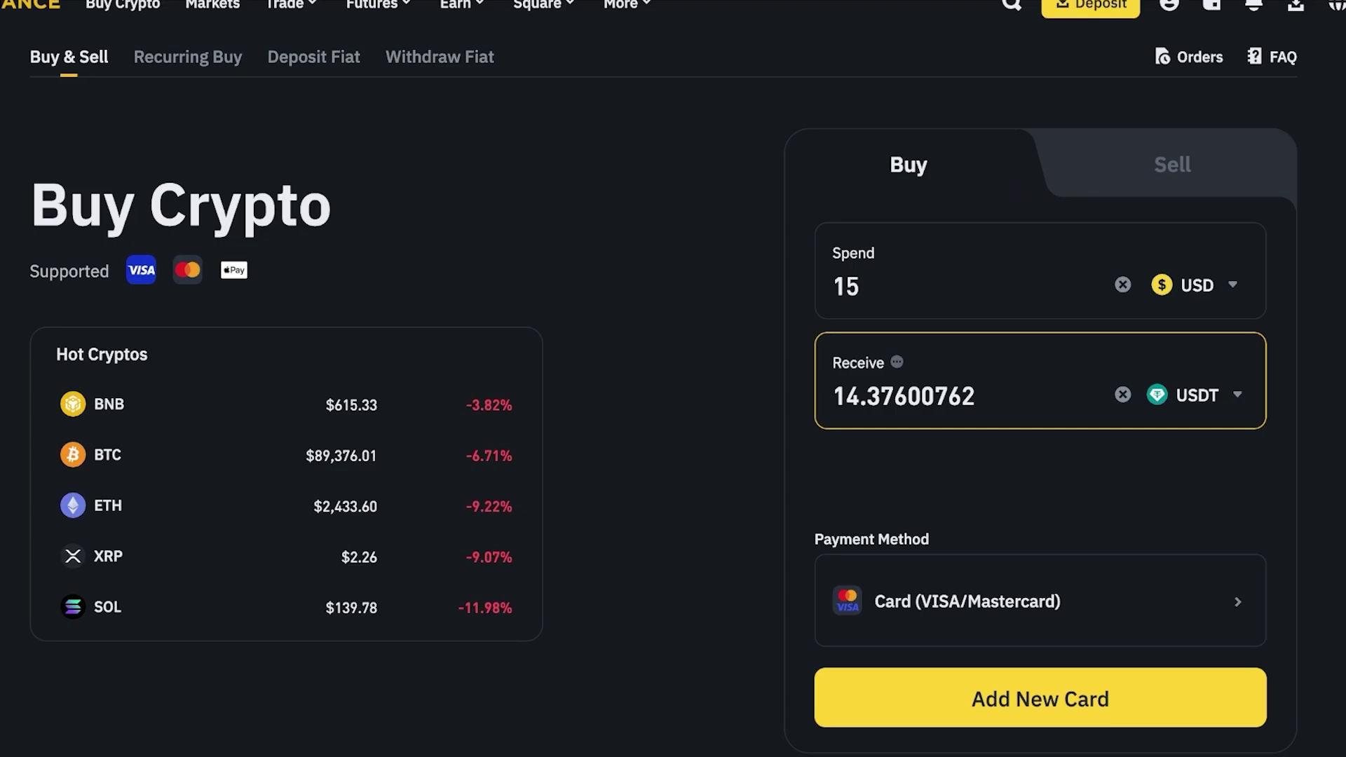
{"action": "left_click", "coordinate": [1197, 395]}
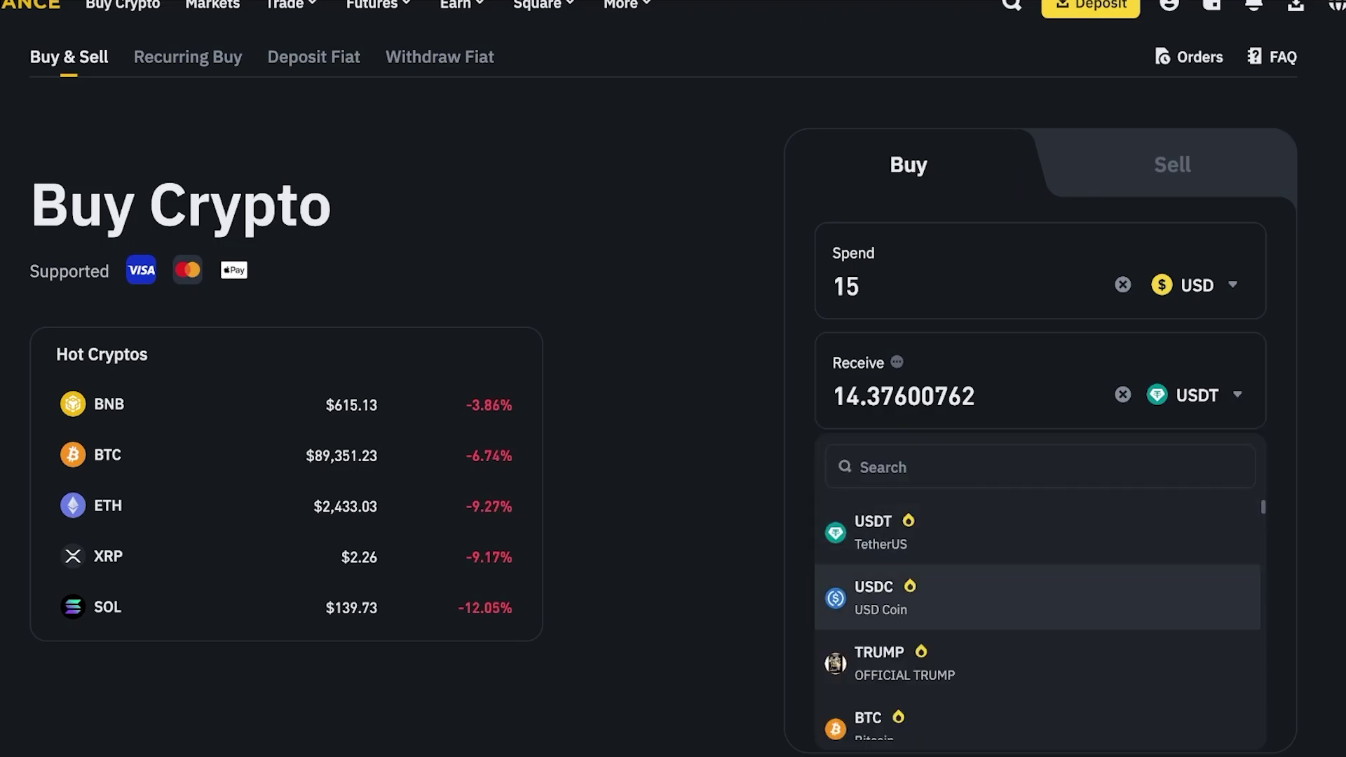
{"action": "scroll", "coordinate": [1191, 582], "scroll_direction": "down", "scroll_amount": 6}
{"action": "left_click", "coordinate": [1040, 467]}
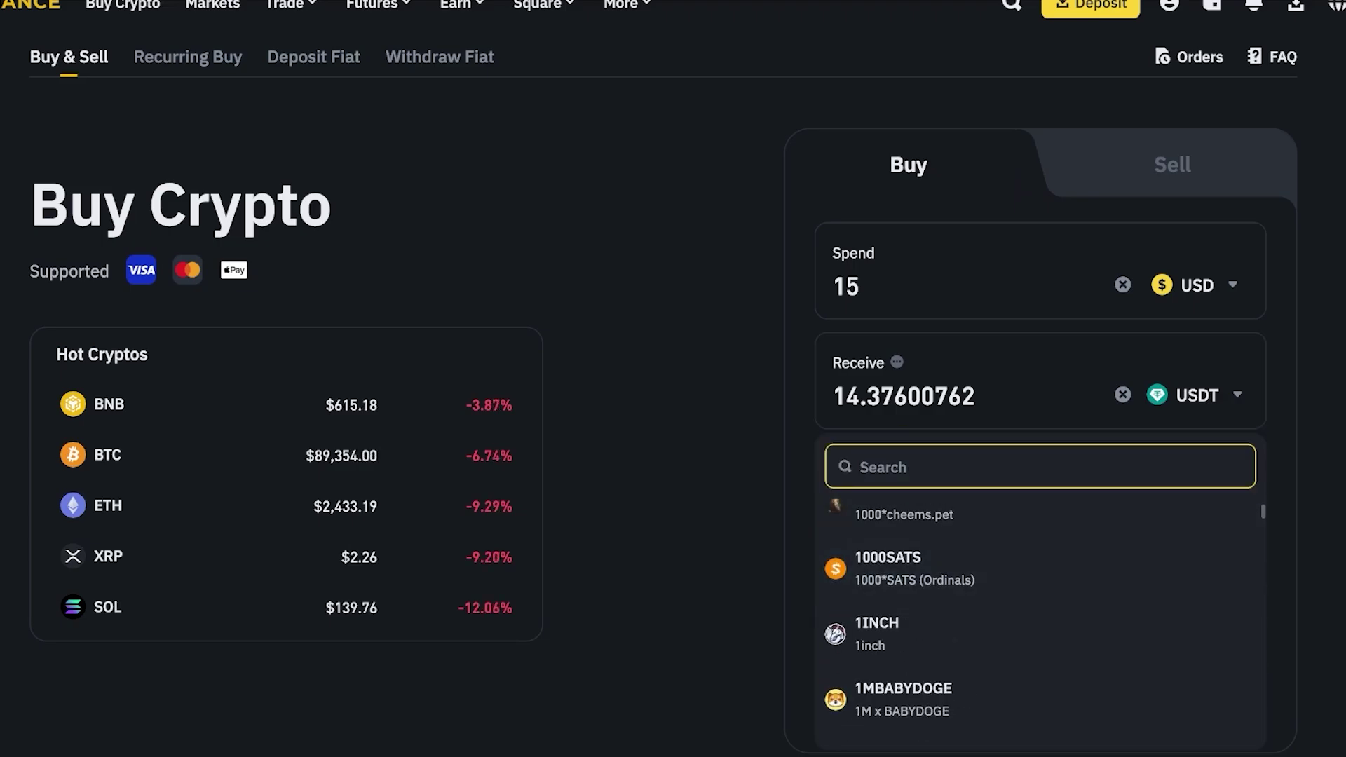
{"action": "type", "text": "ava"}
{"action": "scroll", "coordinate": [911, 638], "scroll_direction": "up", "scroll_amount": 1}
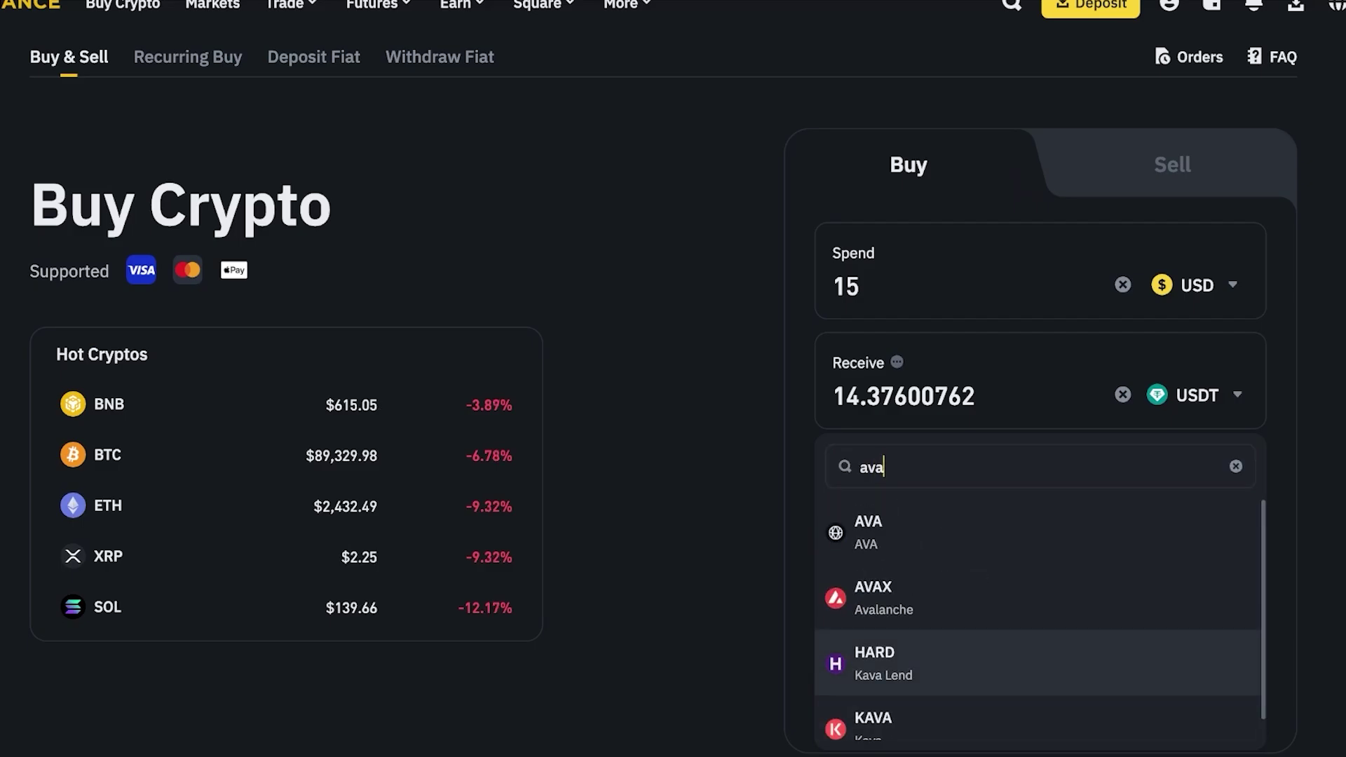
{"action": "left_click", "coordinate": [883, 592]}
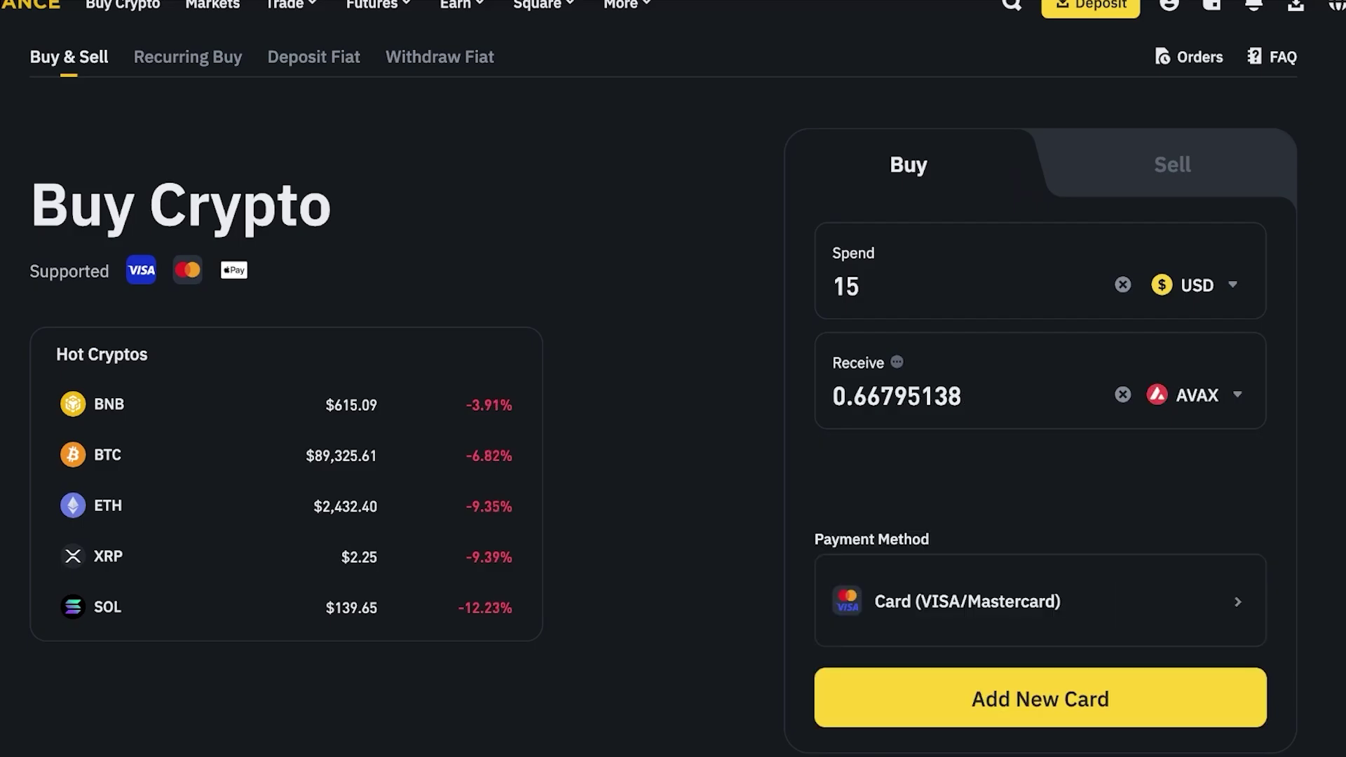
{"action": "left_click", "coordinate": [1039, 601]}
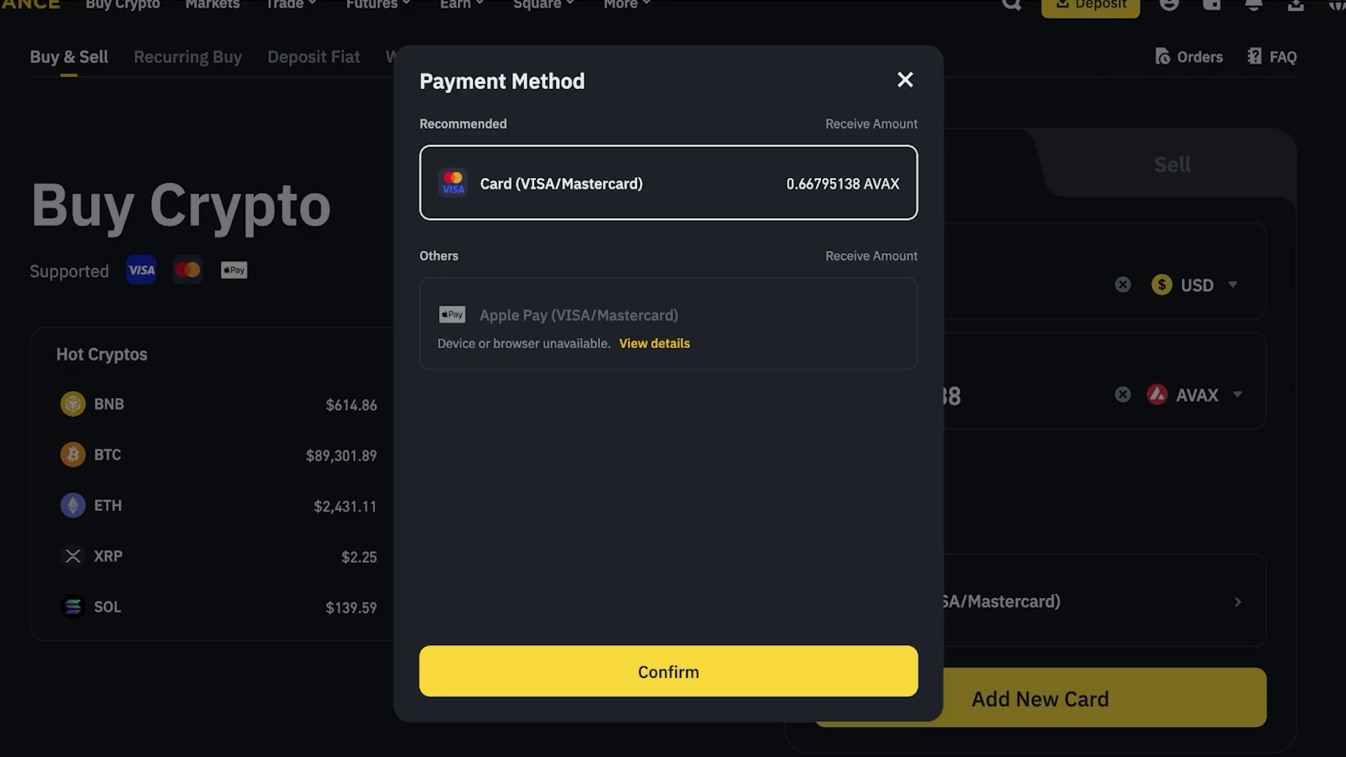
{"action": "left_click", "coordinate": [904, 80]}
{"action": "left_click", "coordinate": [1197, 395]}
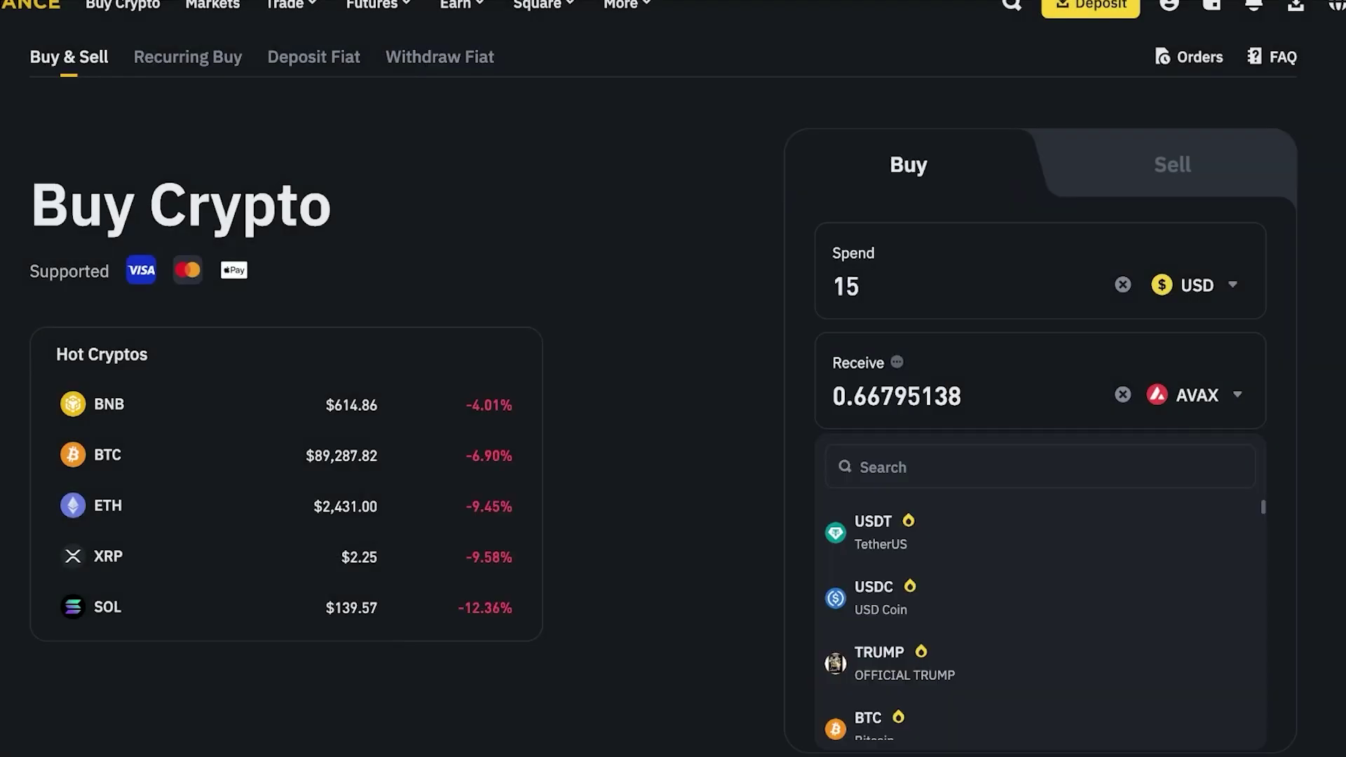
{"action": "left_click", "coordinate": [911, 532]}
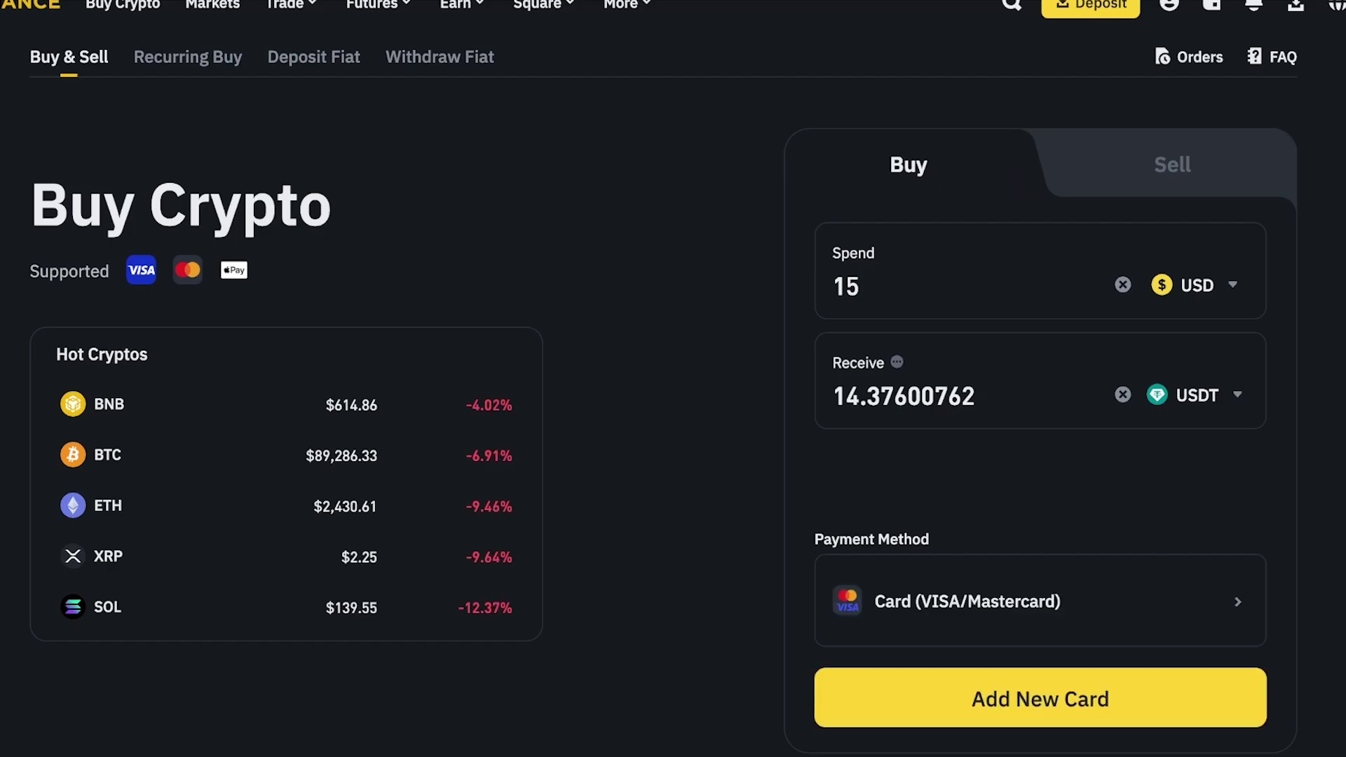
{"action": "left_click", "coordinate": [1040, 698]}
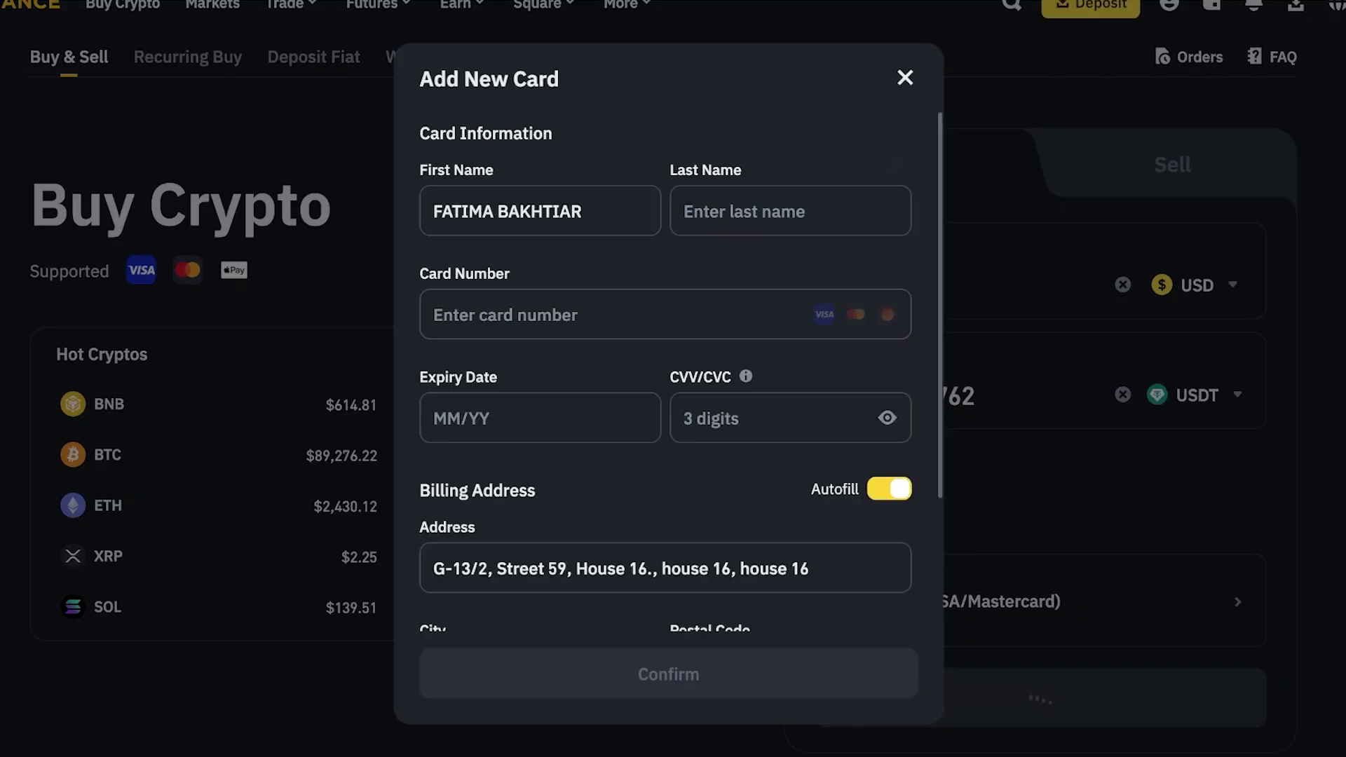
{"action": "left_click", "coordinate": [905, 77]}
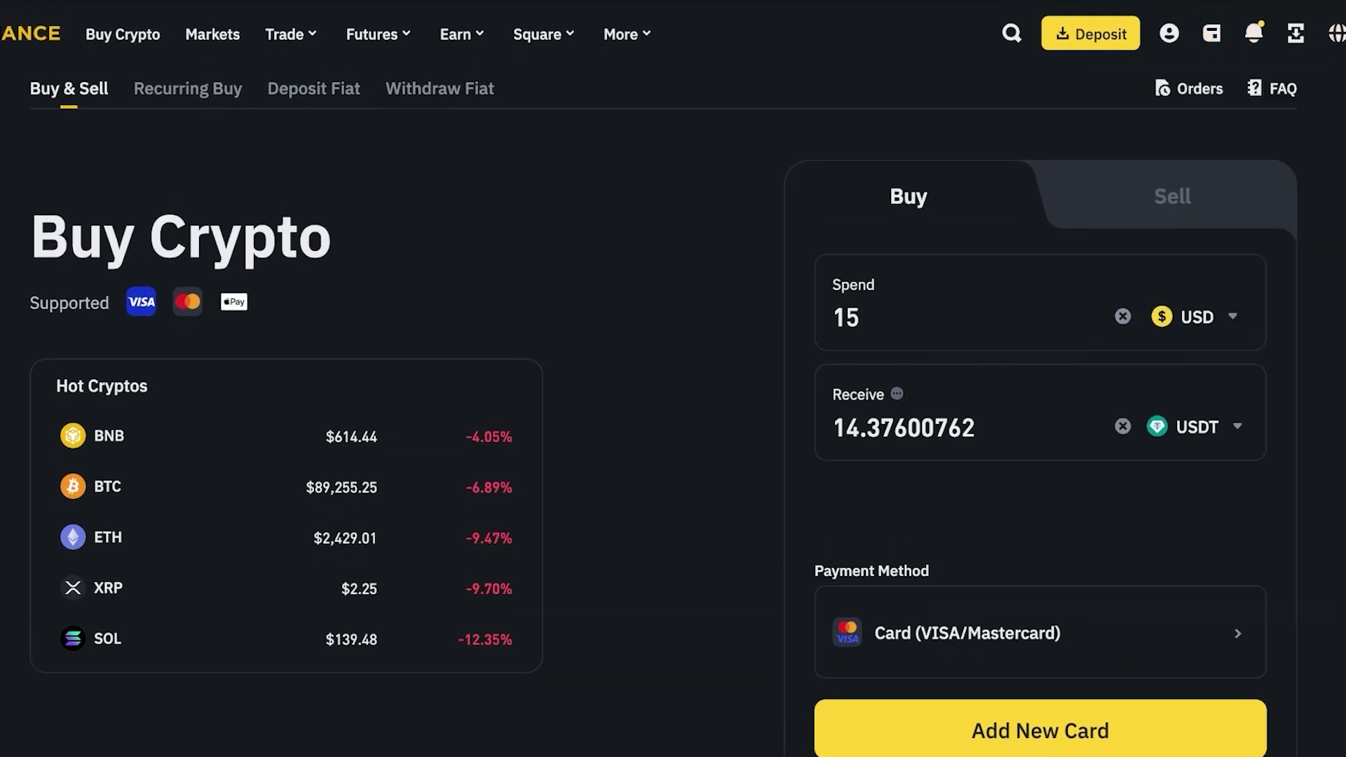
{"action": "mouse_move", "coordinate": [1211, 33]}
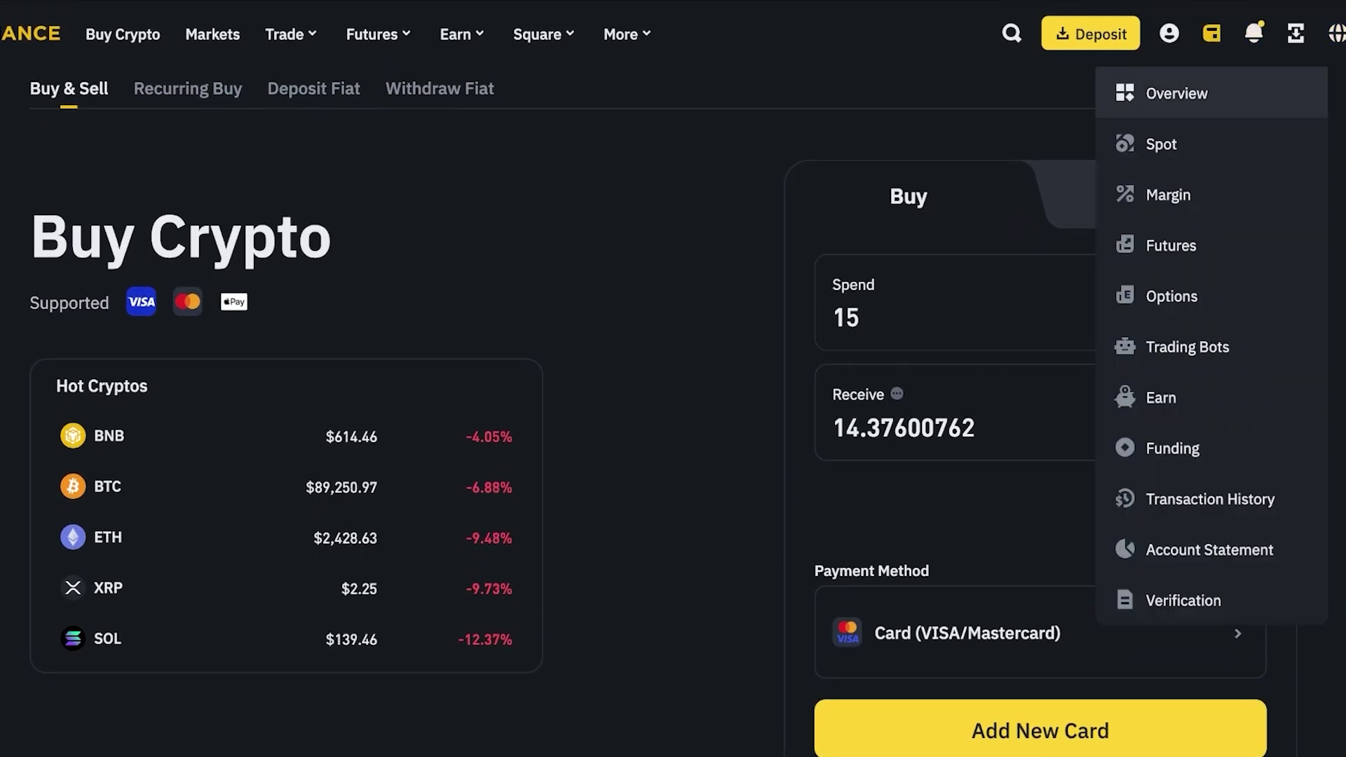
Review the wallet Overview, Futures and Spot balances, then return to Buy Crypto
{"action": "left_click", "coordinate": [1176, 93]}
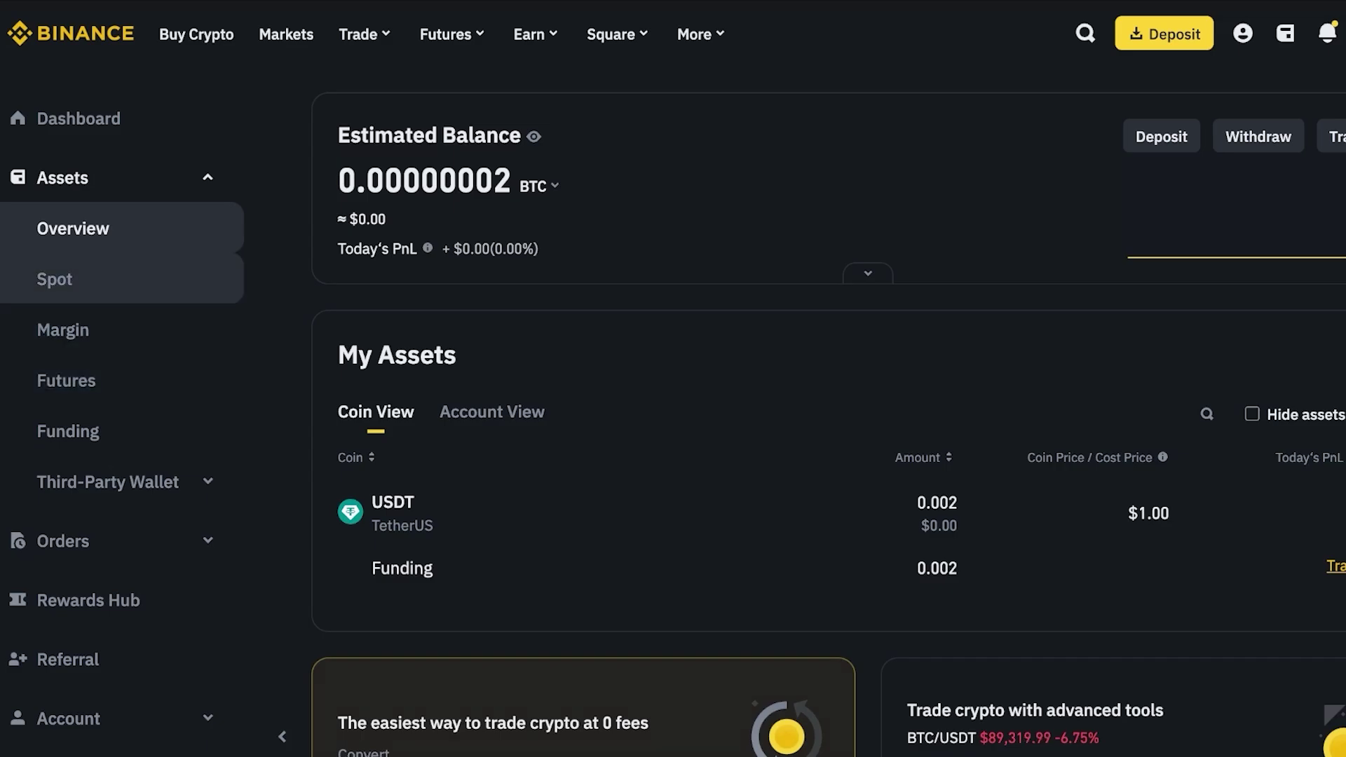
{"action": "left_click", "coordinate": [66, 380]}
{"action": "mouse_move", "coordinate": [617, 35]}
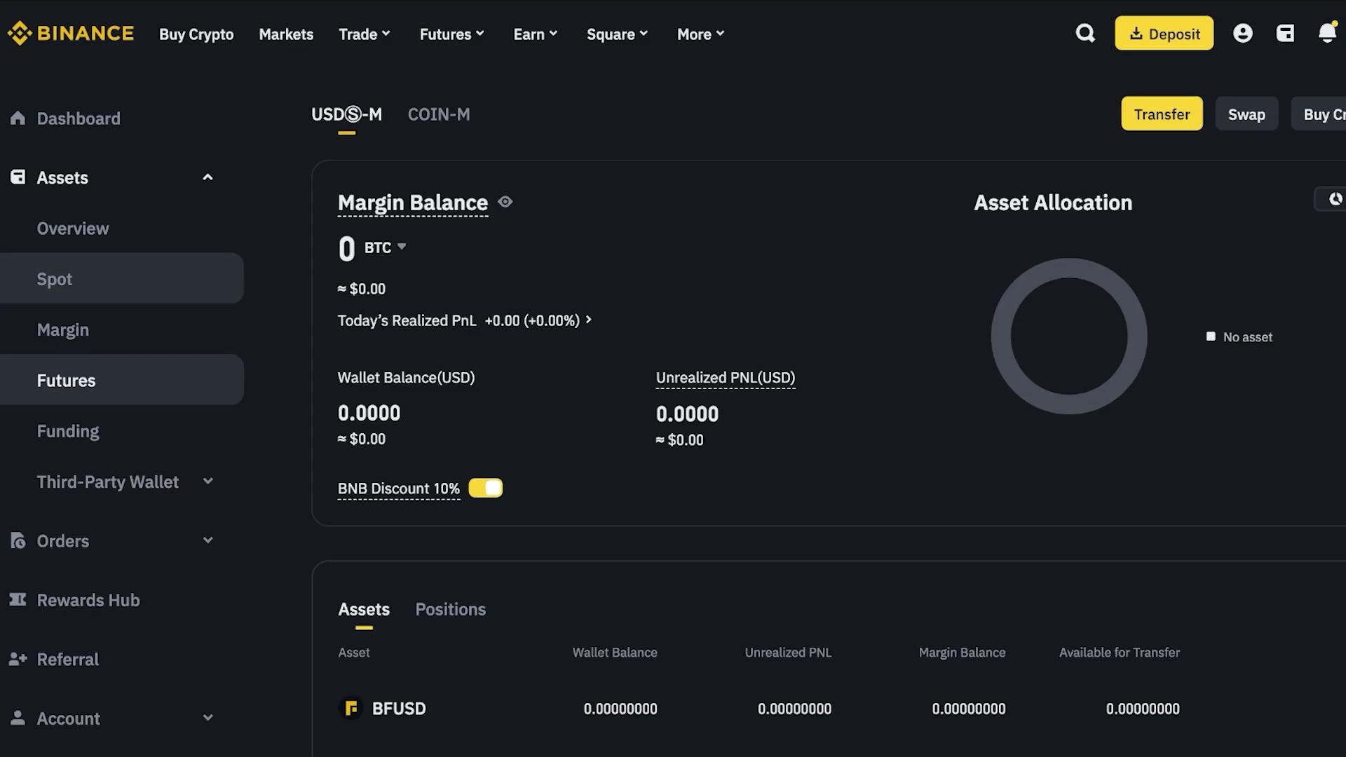
{"action": "left_click", "coordinate": [55, 279]}
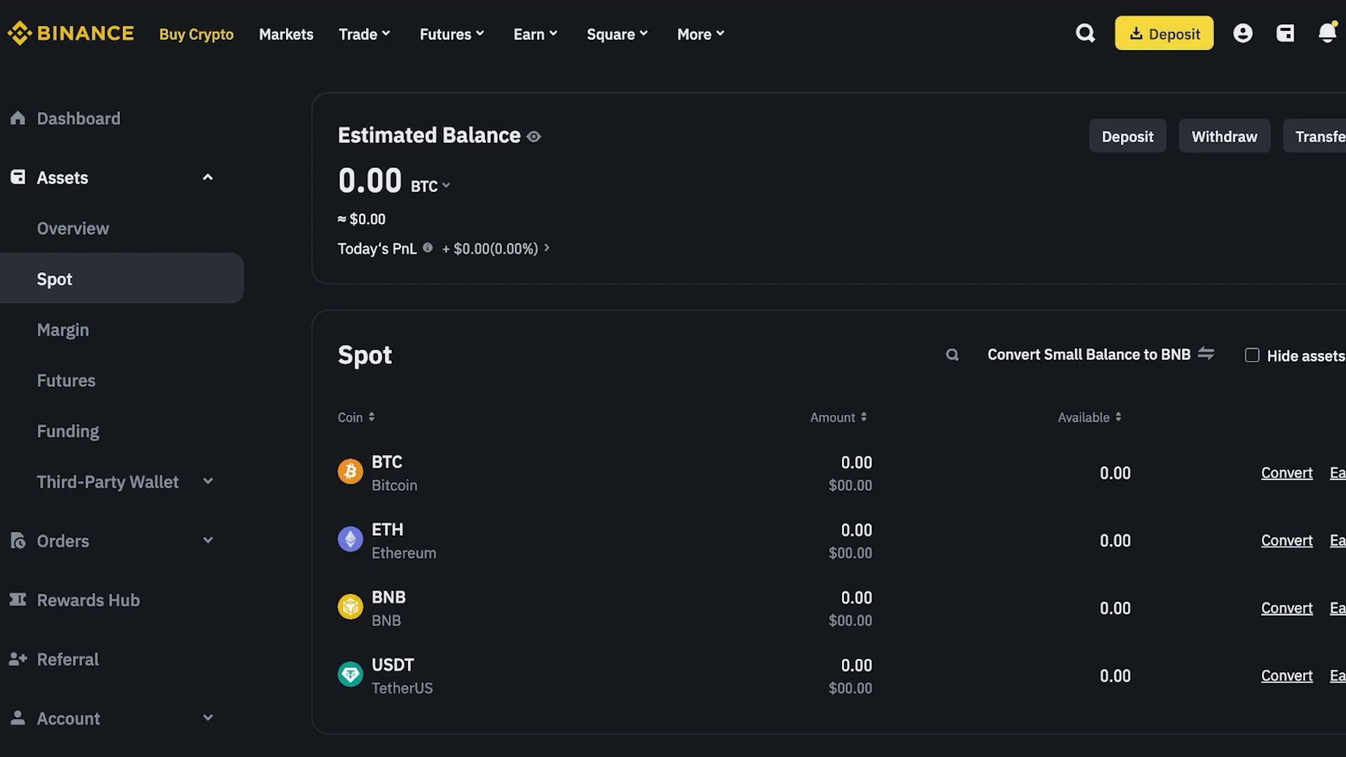
{"action": "left_click", "coordinate": [196, 34]}
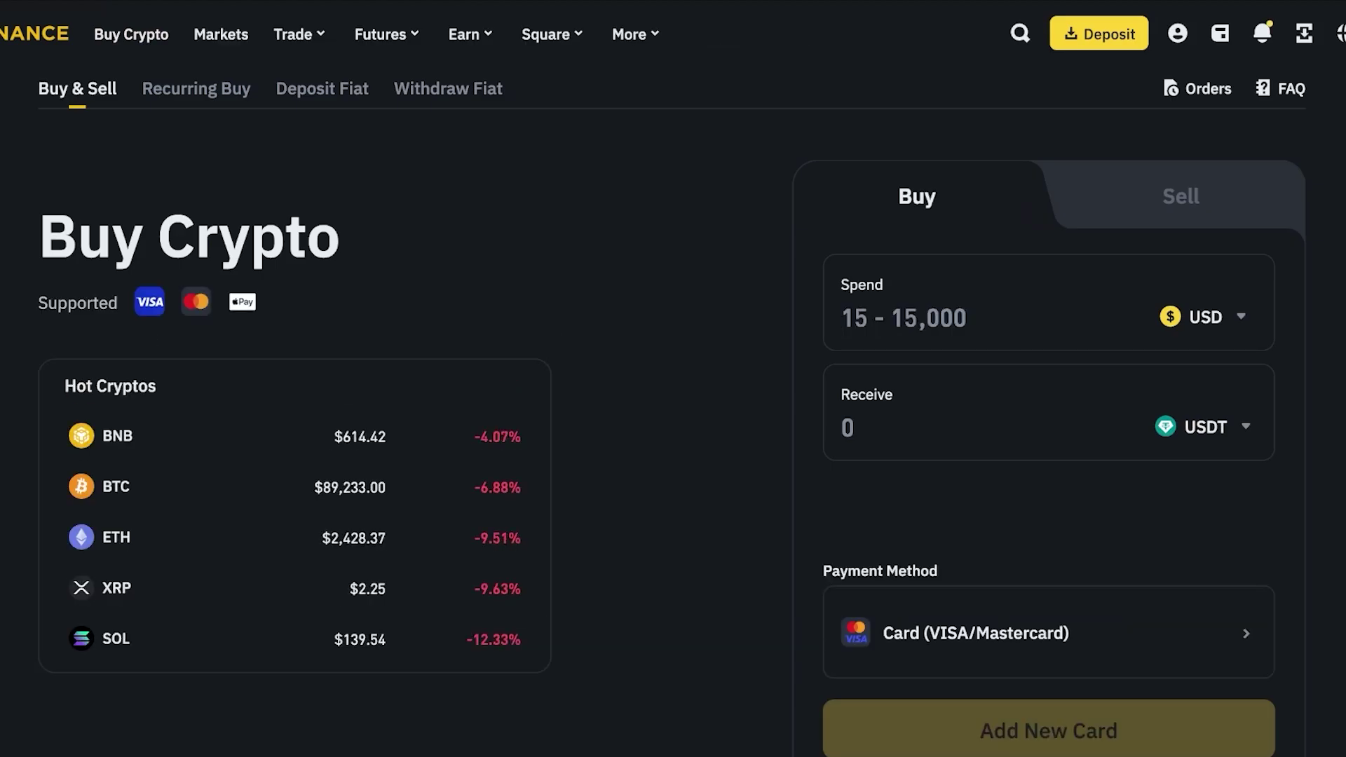
{"action": "left_click", "coordinate": [196, 89]}
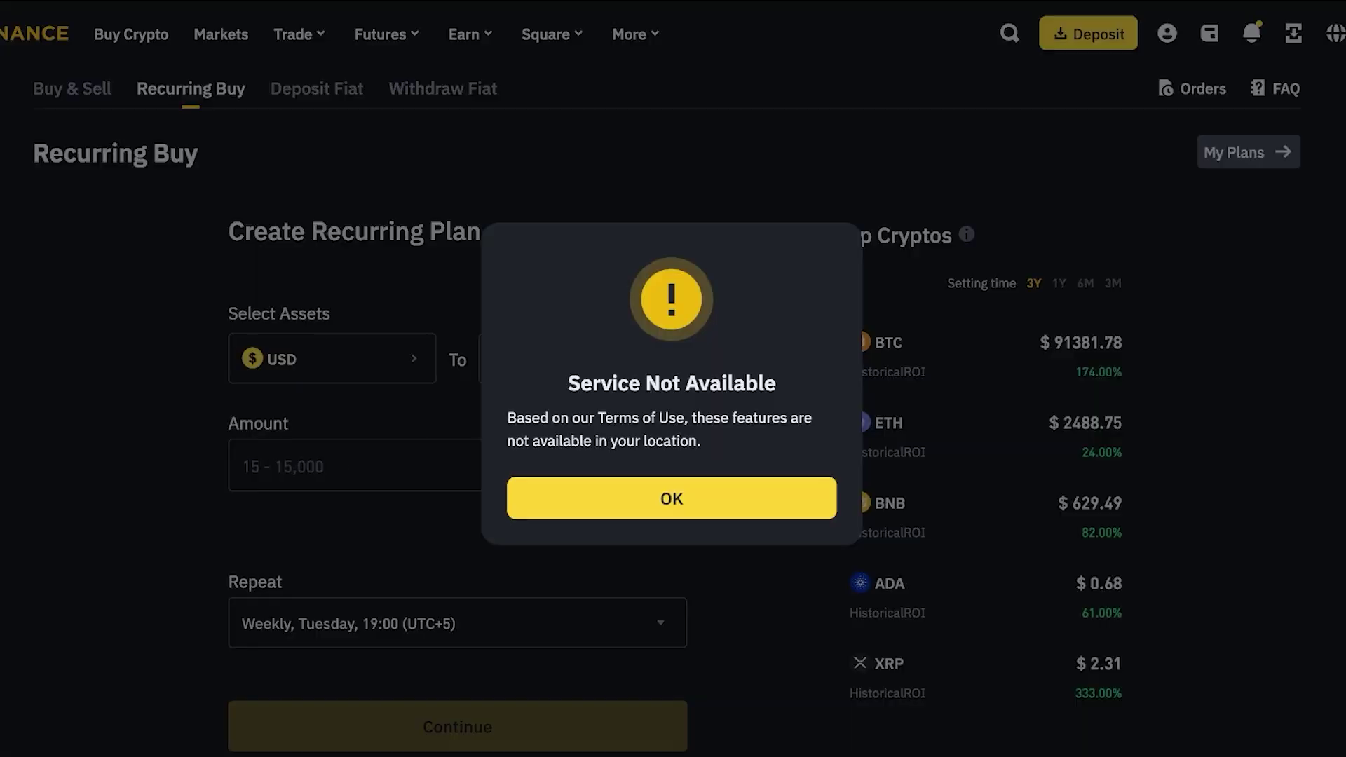
{"action": "left_click", "coordinate": [671, 499]}
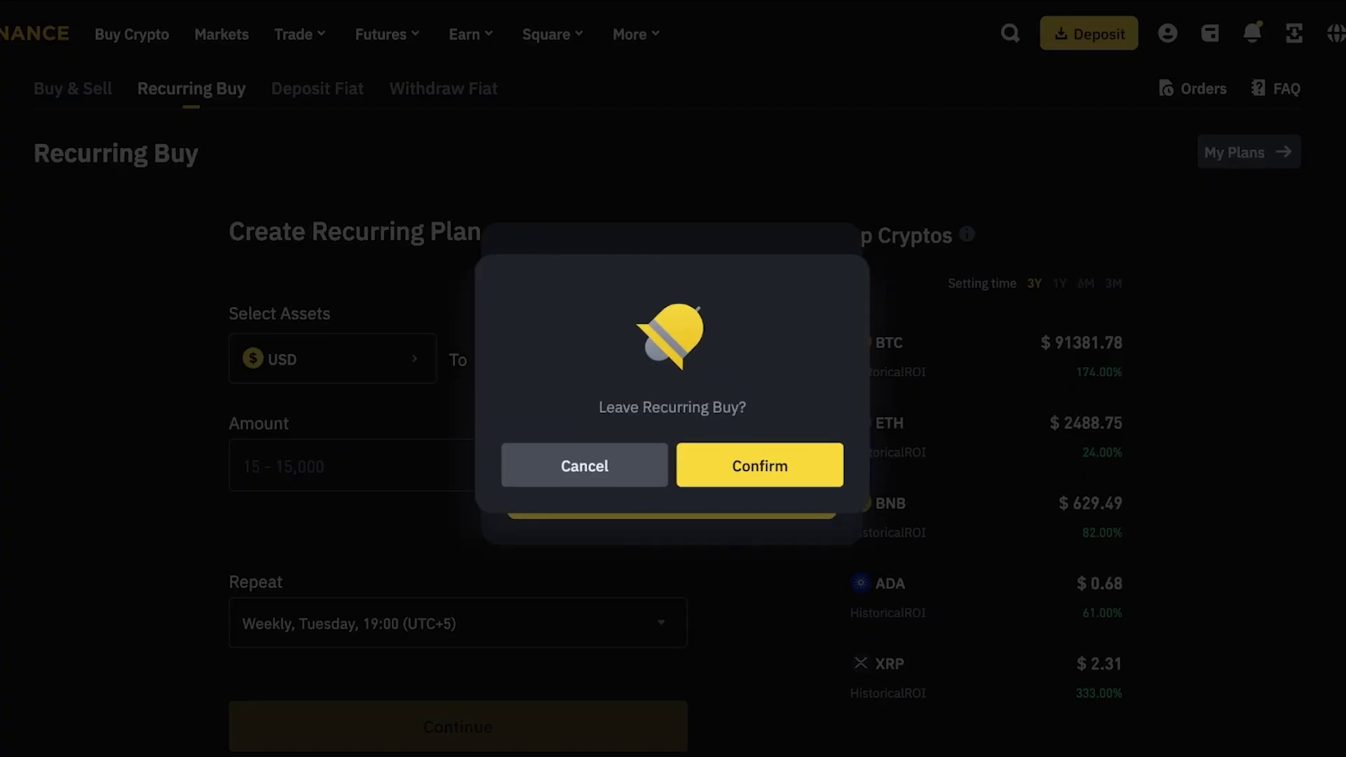
{"action": "left_click", "coordinate": [757, 463]}
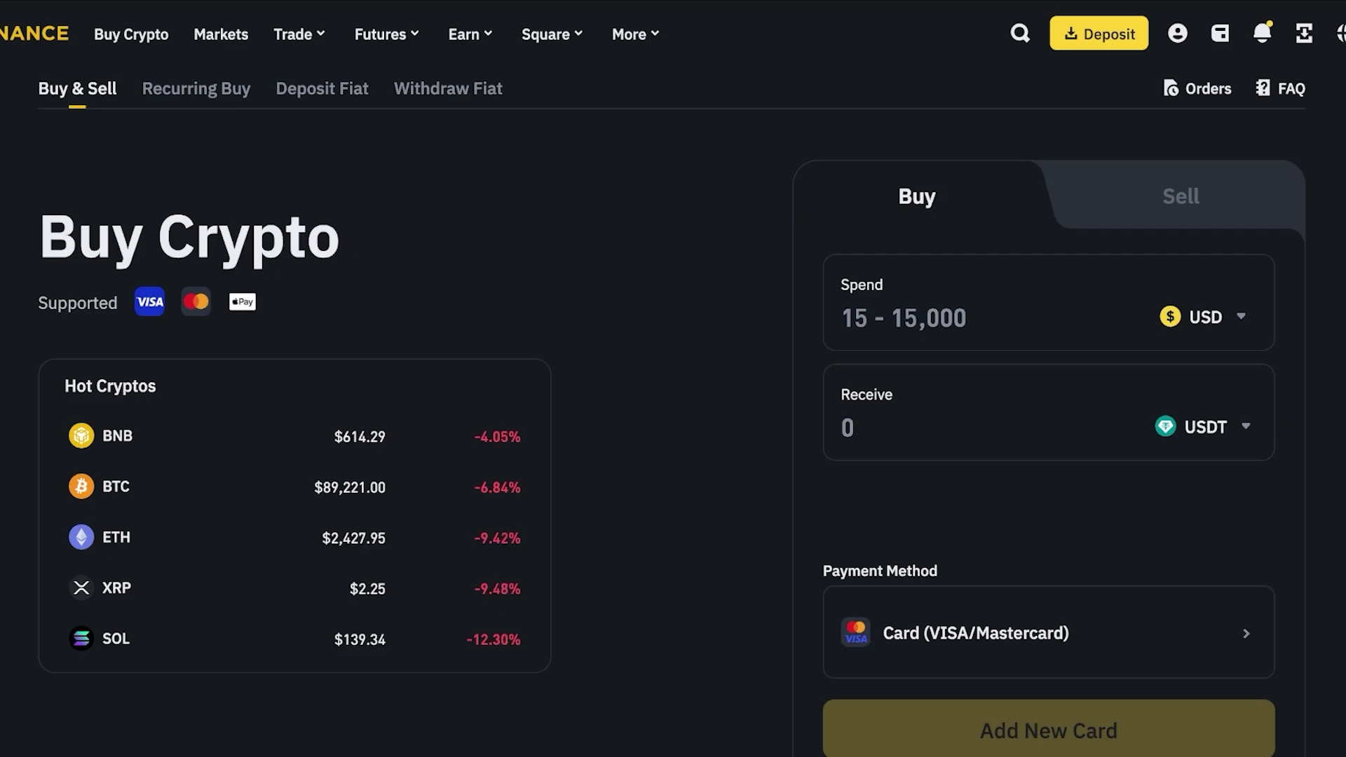
Open the P2P market from the Trade menu
{"action": "mouse_move", "coordinate": [299, 34]}
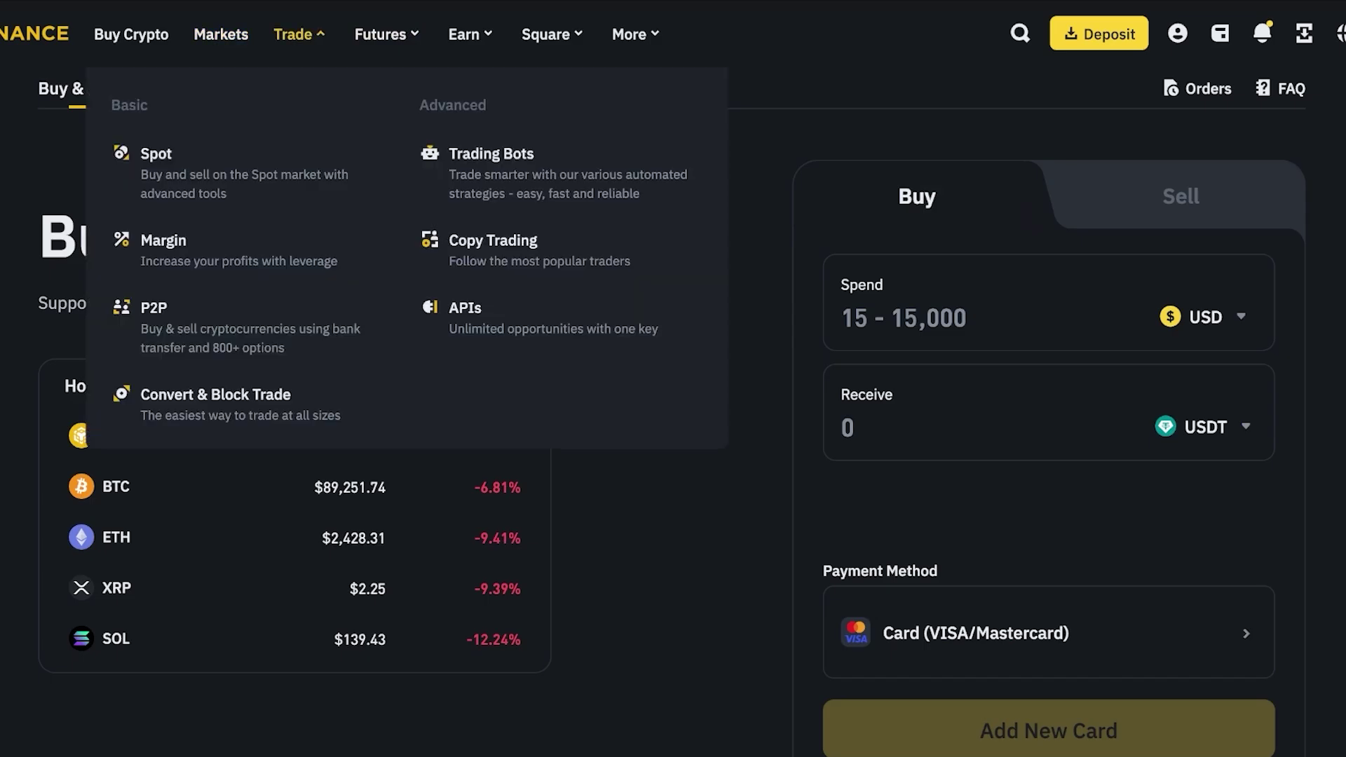
{"action": "mouse_move", "coordinate": [635, 34]}
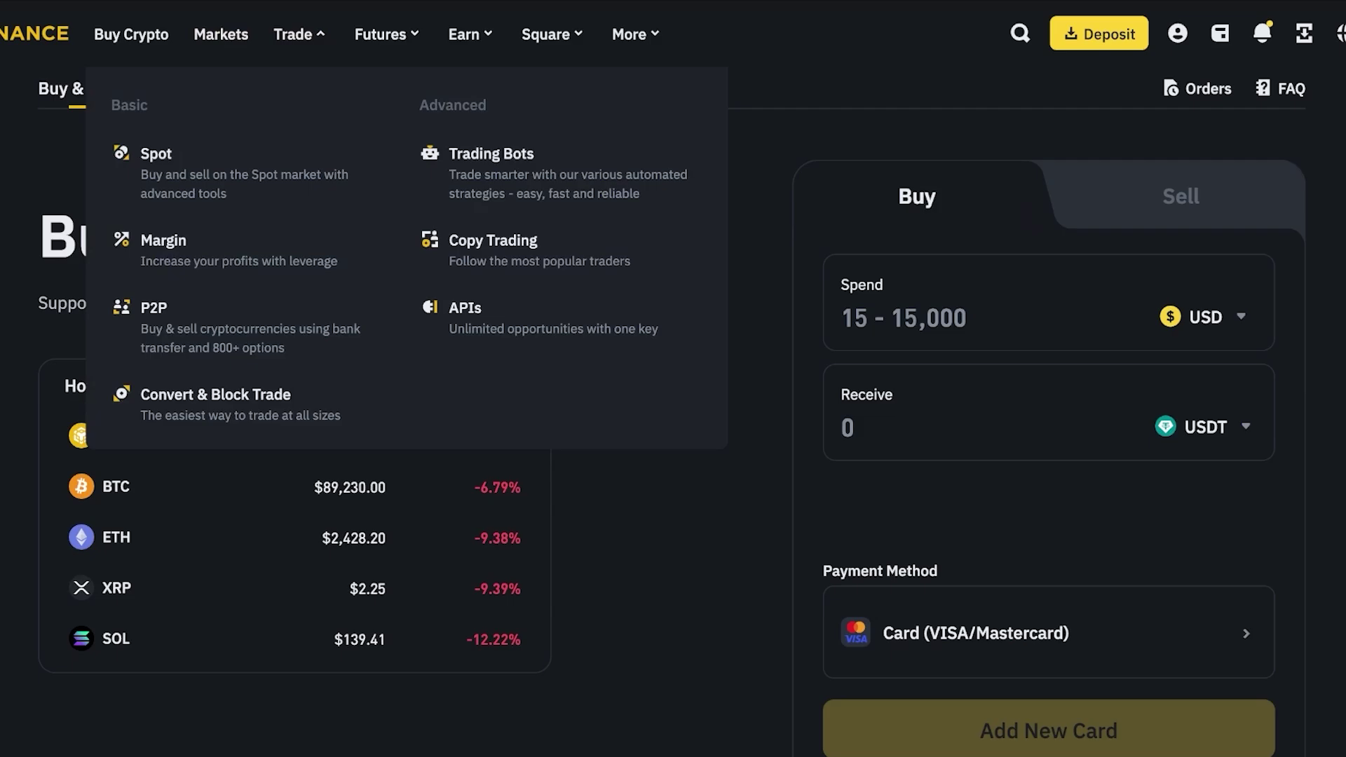
{"action": "left_click", "coordinate": [154, 307]}
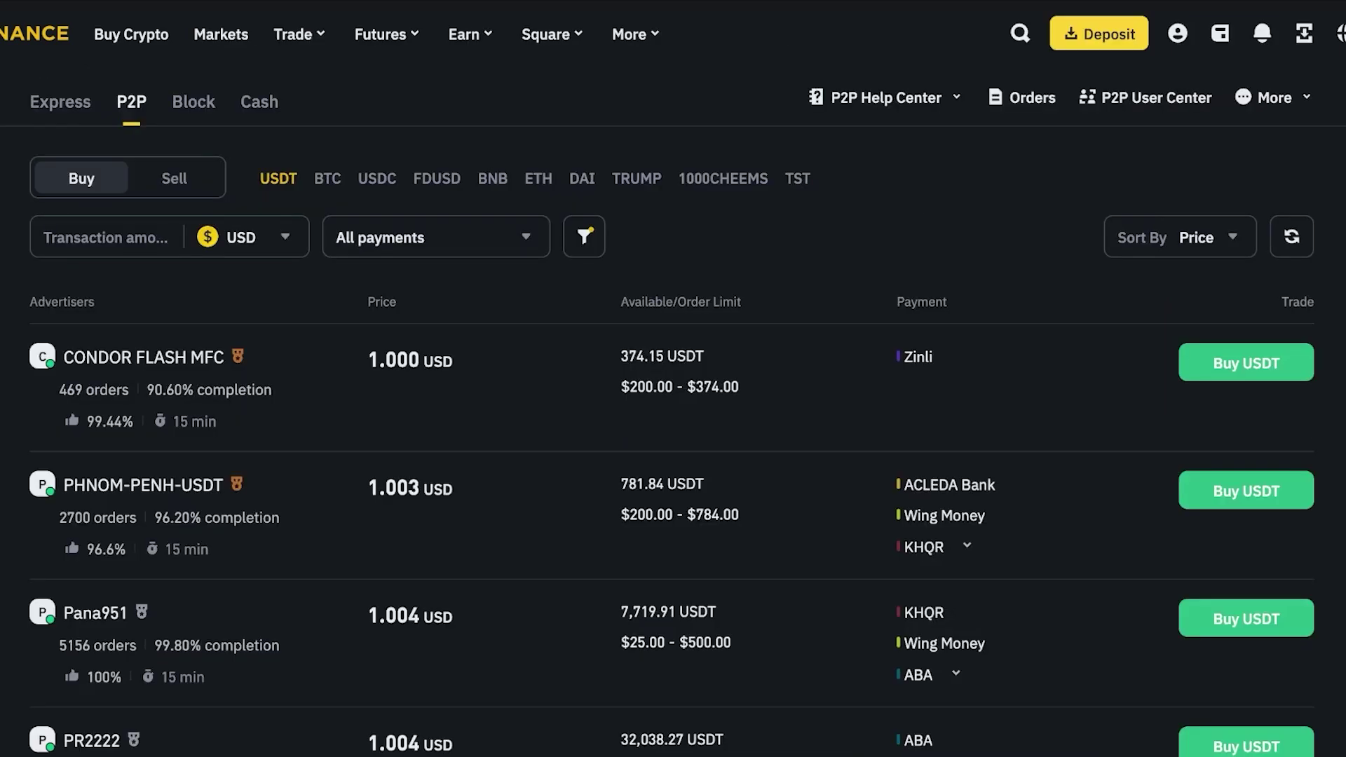
{"action": "scroll", "coordinate": [672, 420], "scroll_direction": "down", "scroll_amount": 4}
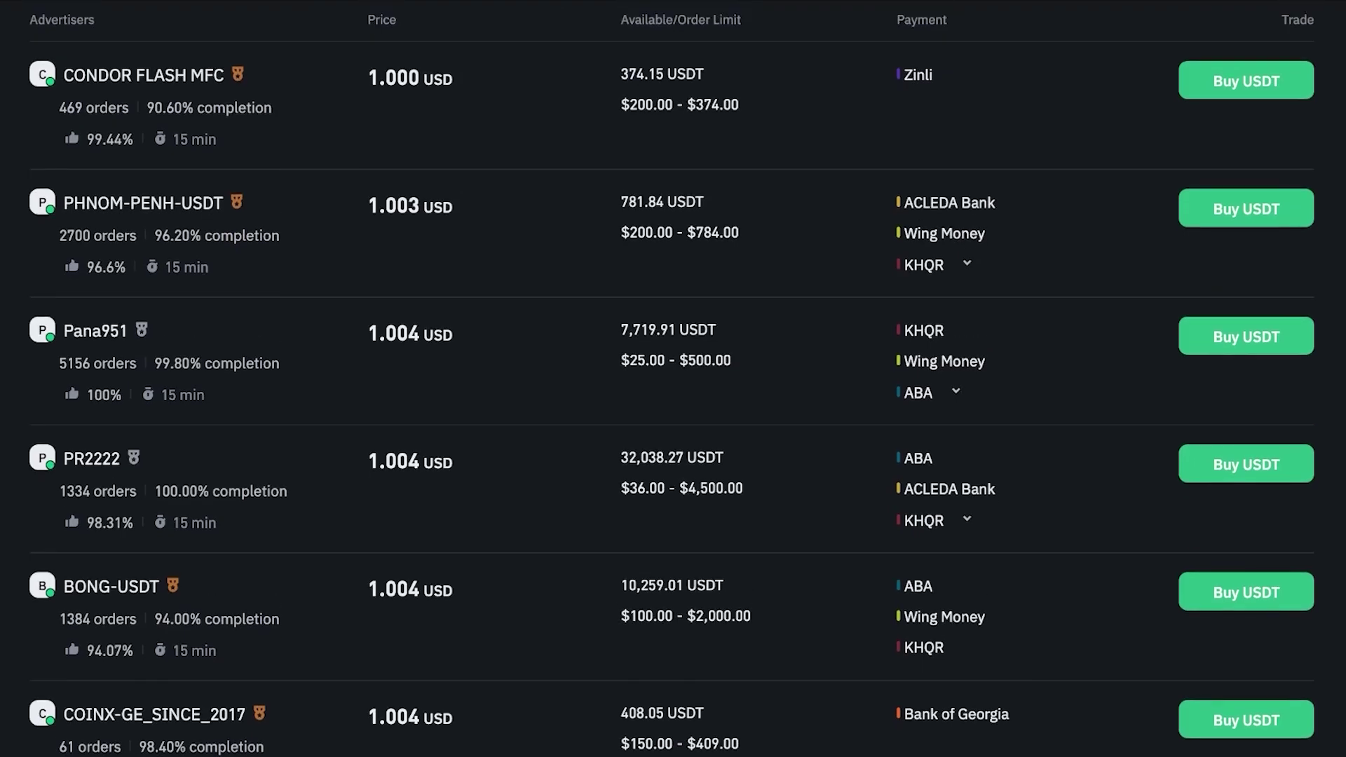
{"action": "scroll", "coordinate": [673, 421], "scroll_direction": "up", "scroll_amount": 4}
Browse the All payments filter list and dismiss it without filtering
{"action": "left_click", "coordinate": [436, 240]}
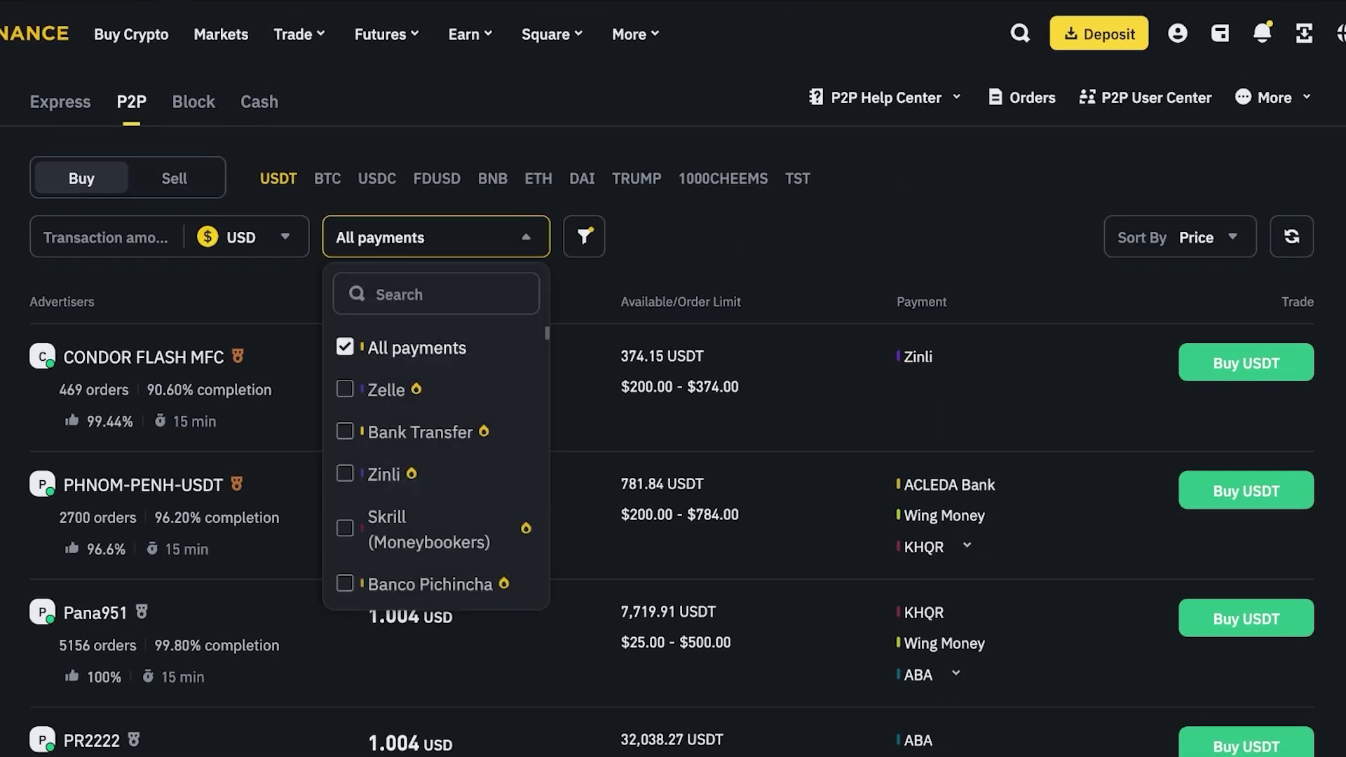
{"action": "scroll", "coordinate": [434, 455], "scroll_direction": "down", "scroll_amount": 5}
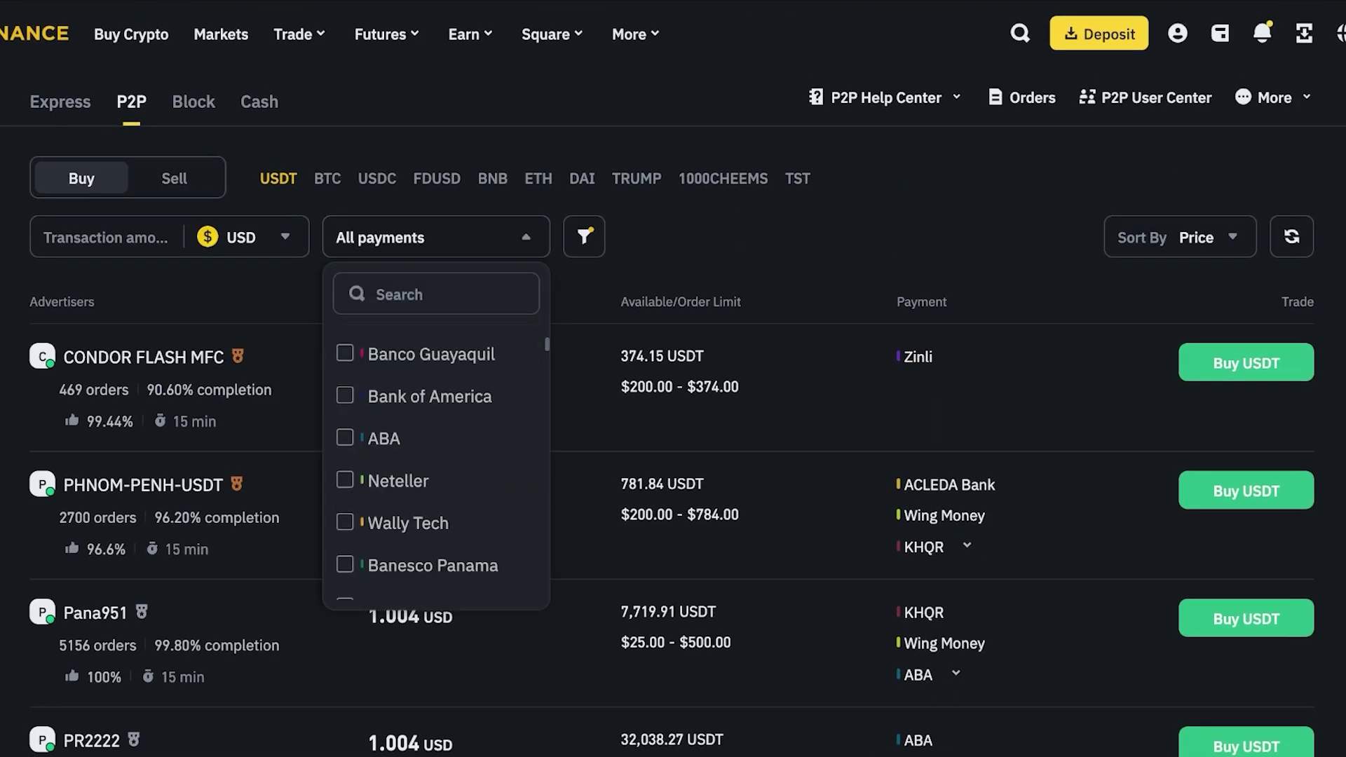
{"action": "scroll", "coordinate": [434, 455], "scroll_direction": "down", "scroll_amount": 4}
{"action": "scroll", "coordinate": [434, 455], "scroll_direction": "up", "scroll_amount": 2}
{"action": "scroll", "coordinate": [434, 455], "scroll_direction": "down", "scroll_amount": 5}
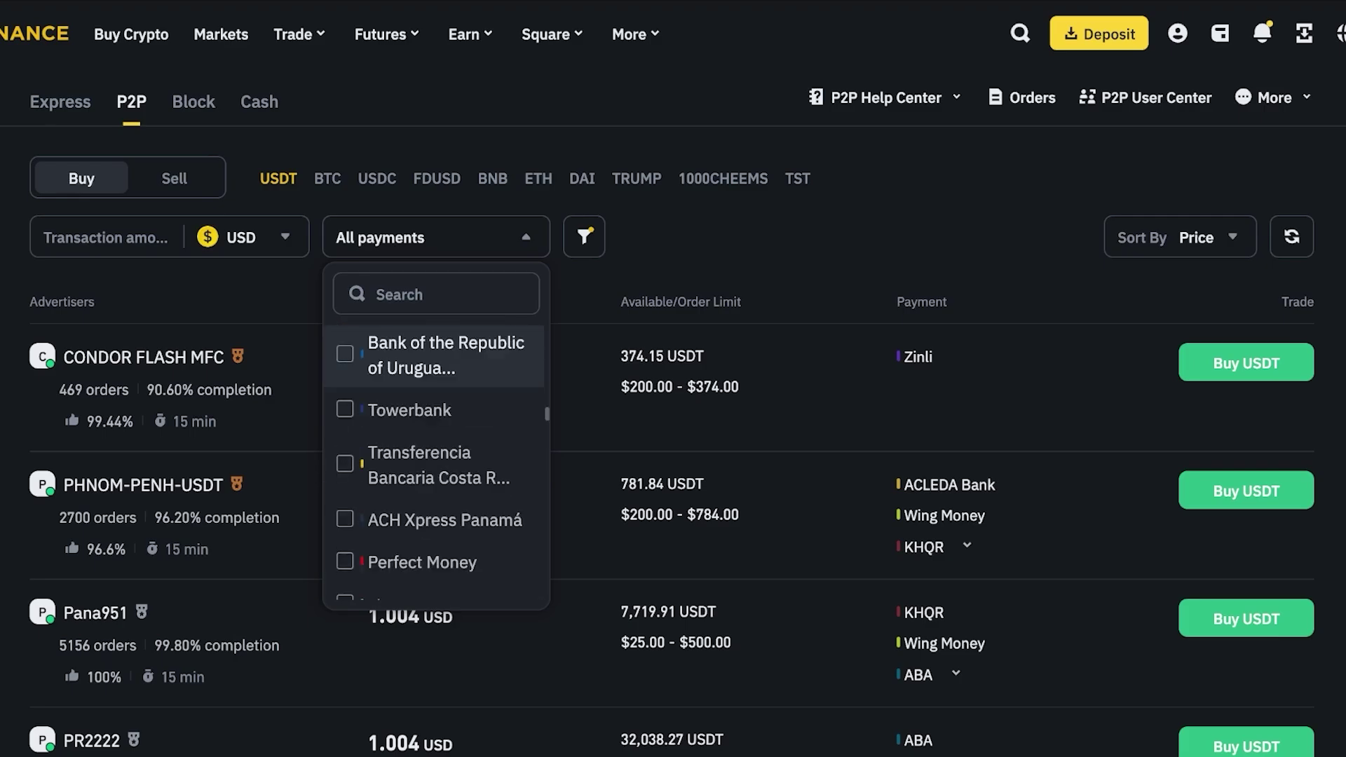
{"action": "key", "text": "Escape"}
Scroll through the USDT buy offers priced 1.000 to 1.004 USD
{"action": "scroll", "coordinate": [672, 421], "scroll_direction": "down", "scroll_amount": 3}
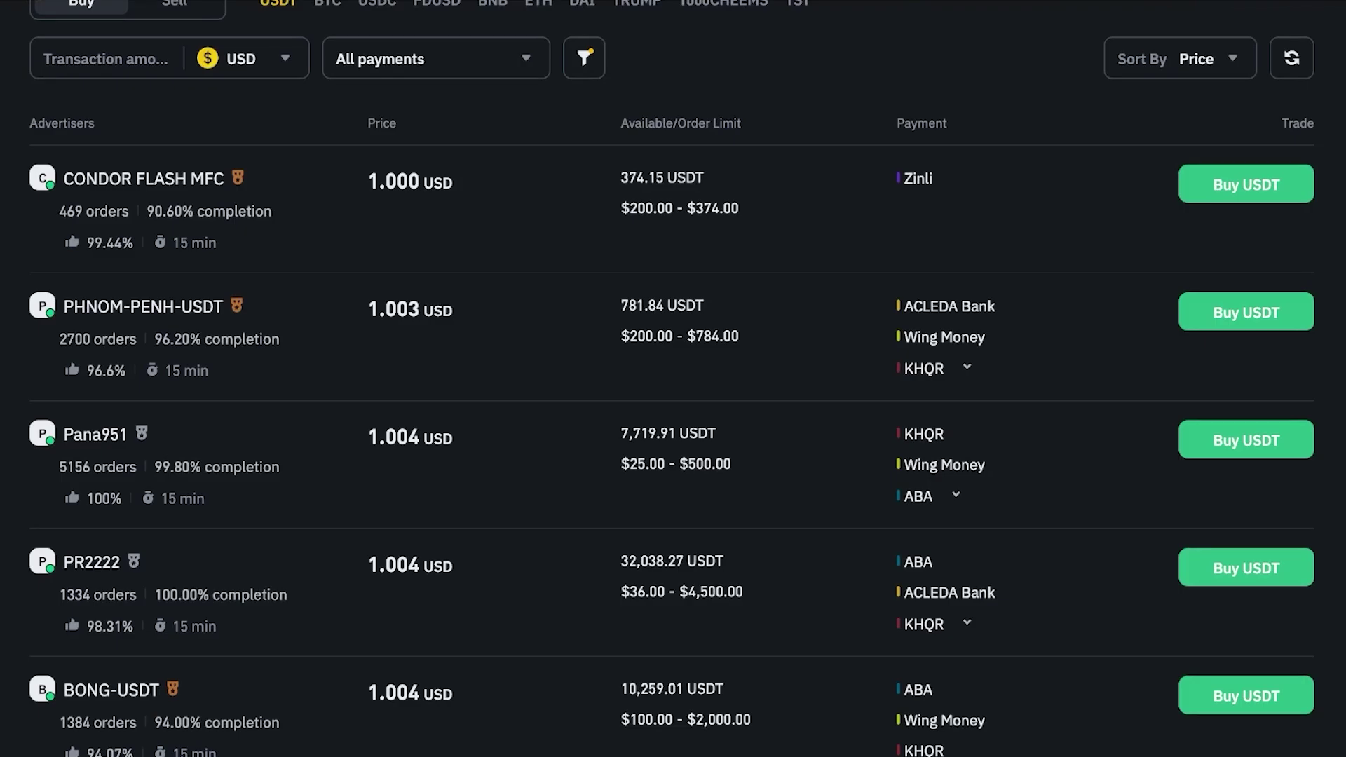
{"action": "scroll", "coordinate": [672, 420], "scroll_direction": "down", "scroll_amount": 6}
{"action": "scroll", "coordinate": [673, 420], "scroll_direction": "up", "scroll_amount": 3}
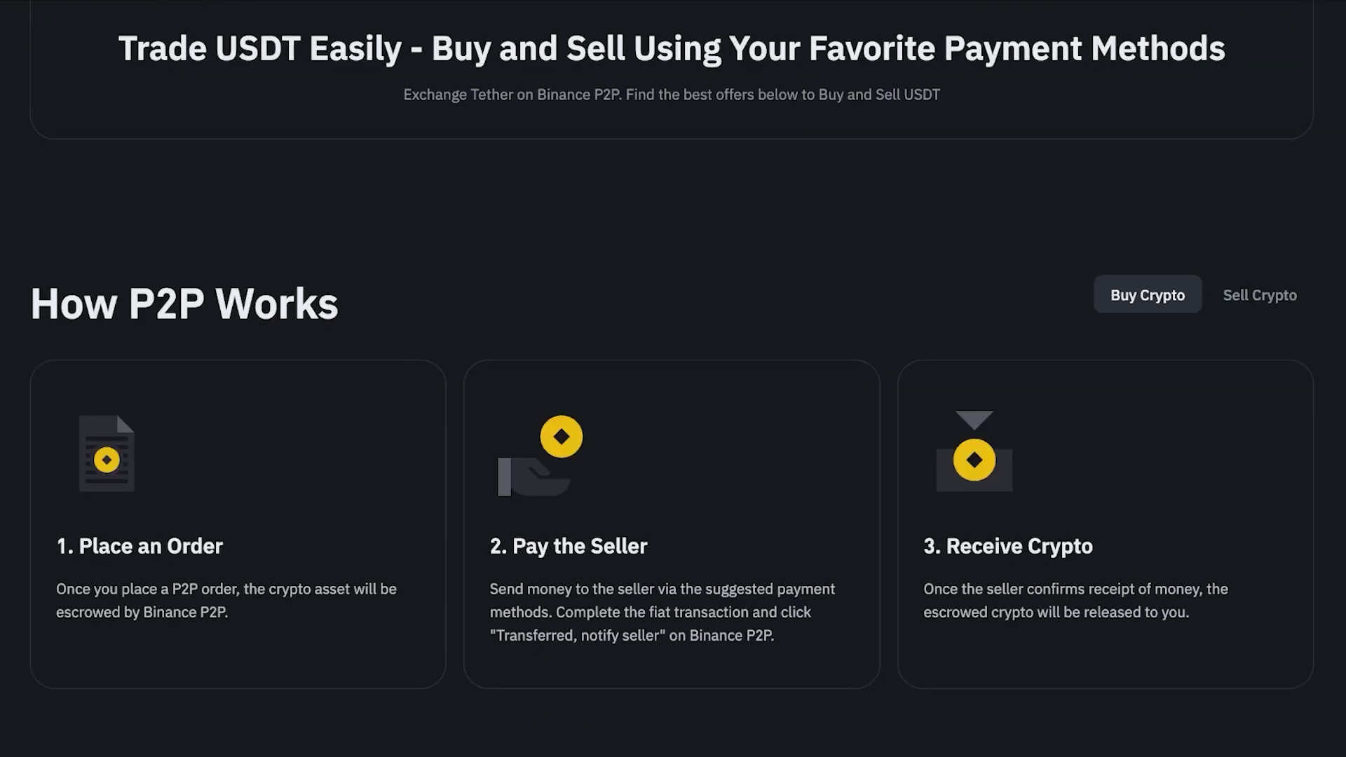
{"action": "scroll", "coordinate": [673, 378], "scroll_direction": "up", "scroll_amount": 15}
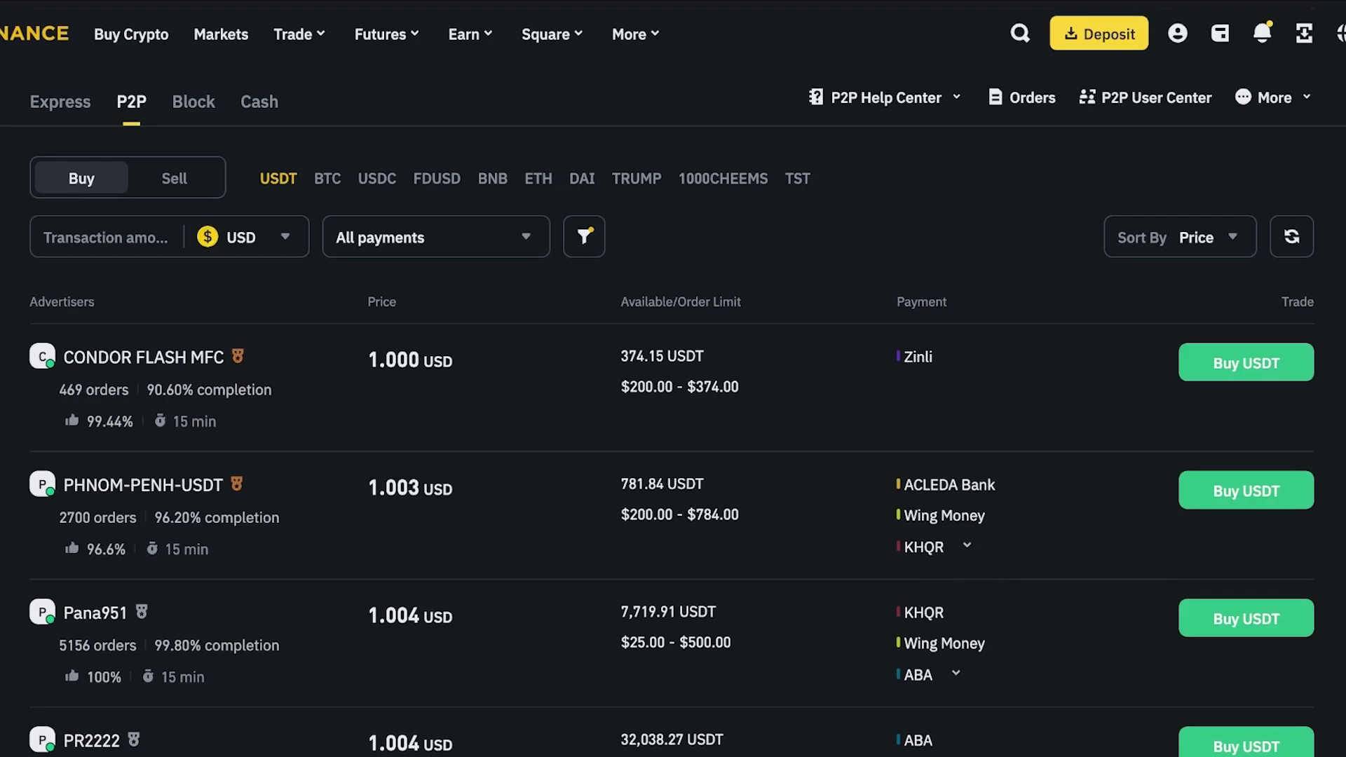
{"action": "mouse_move", "coordinate": [300, 34]}
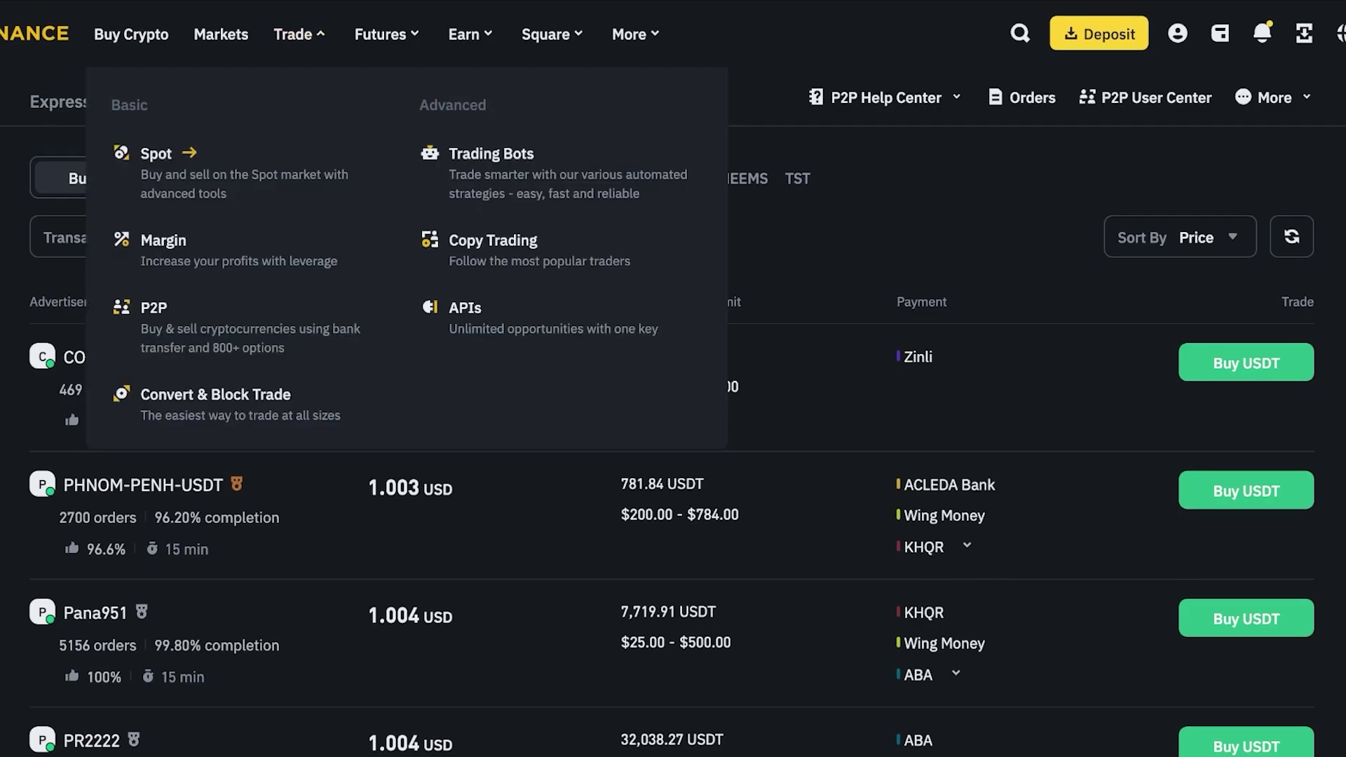
Open Spot trading on 1000SATS/USDT, zoom its weekly chart and scroll the pair list
{"action": "left_click", "coordinate": [156, 154]}
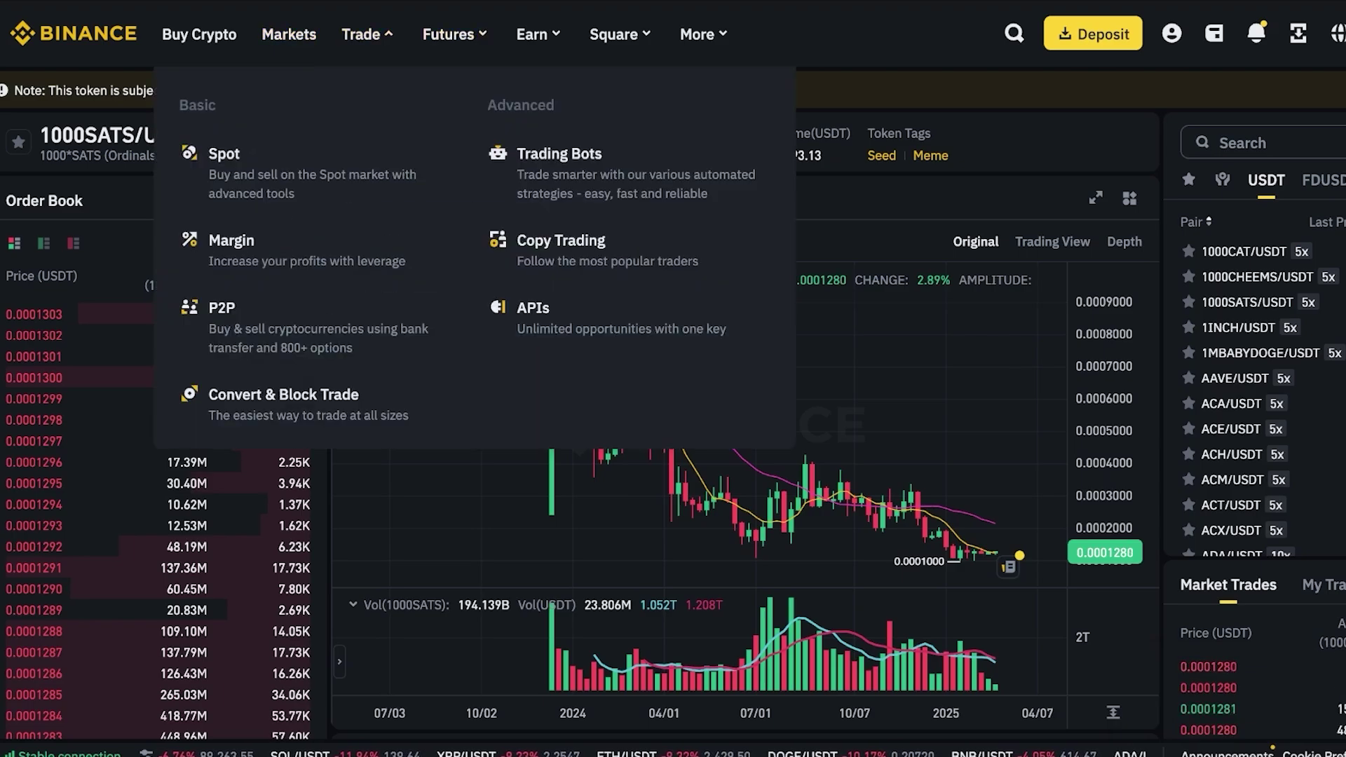
{"action": "scroll", "coordinate": [673, 378], "scroll_direction": "down", "scroll_amount": 2}
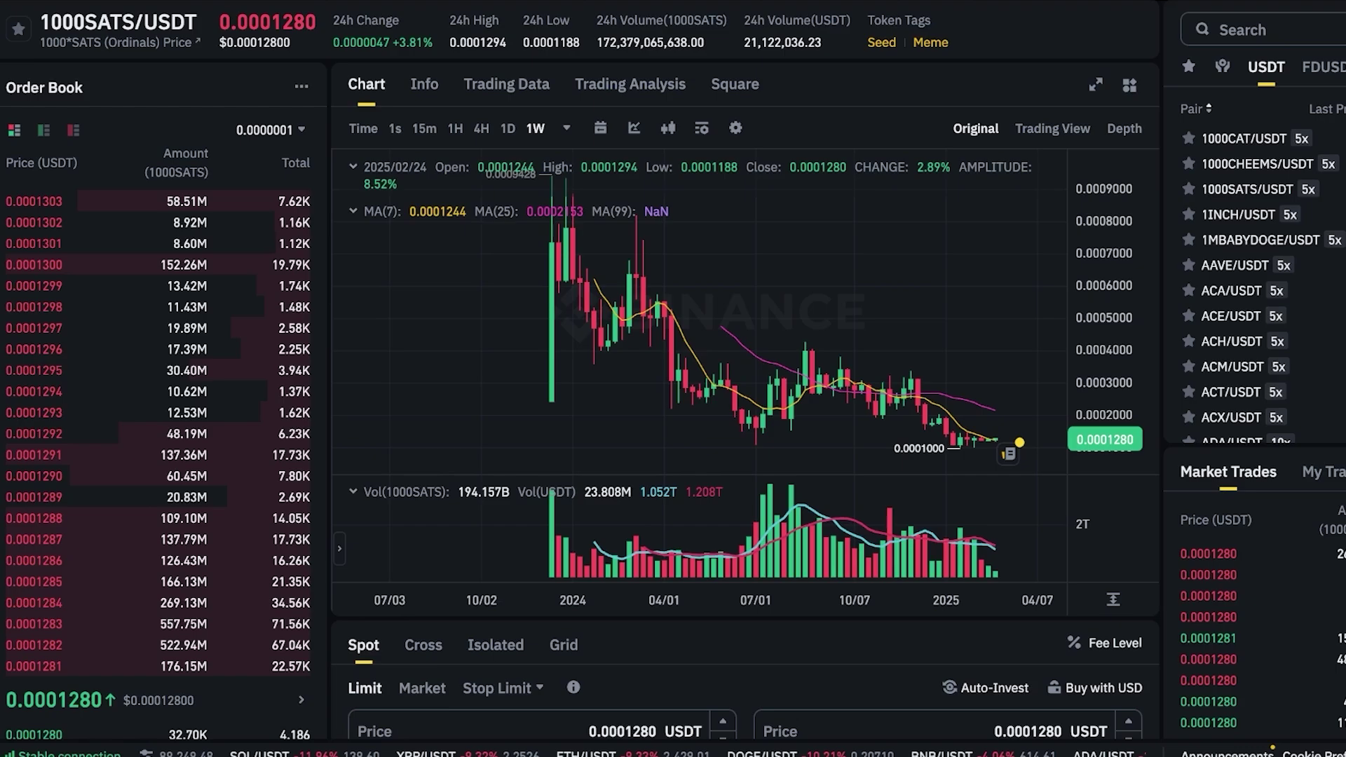
{"action": "scroll", "coordinate": [785, 238], "scroll_direction": "up", "scroll_amount": 5}
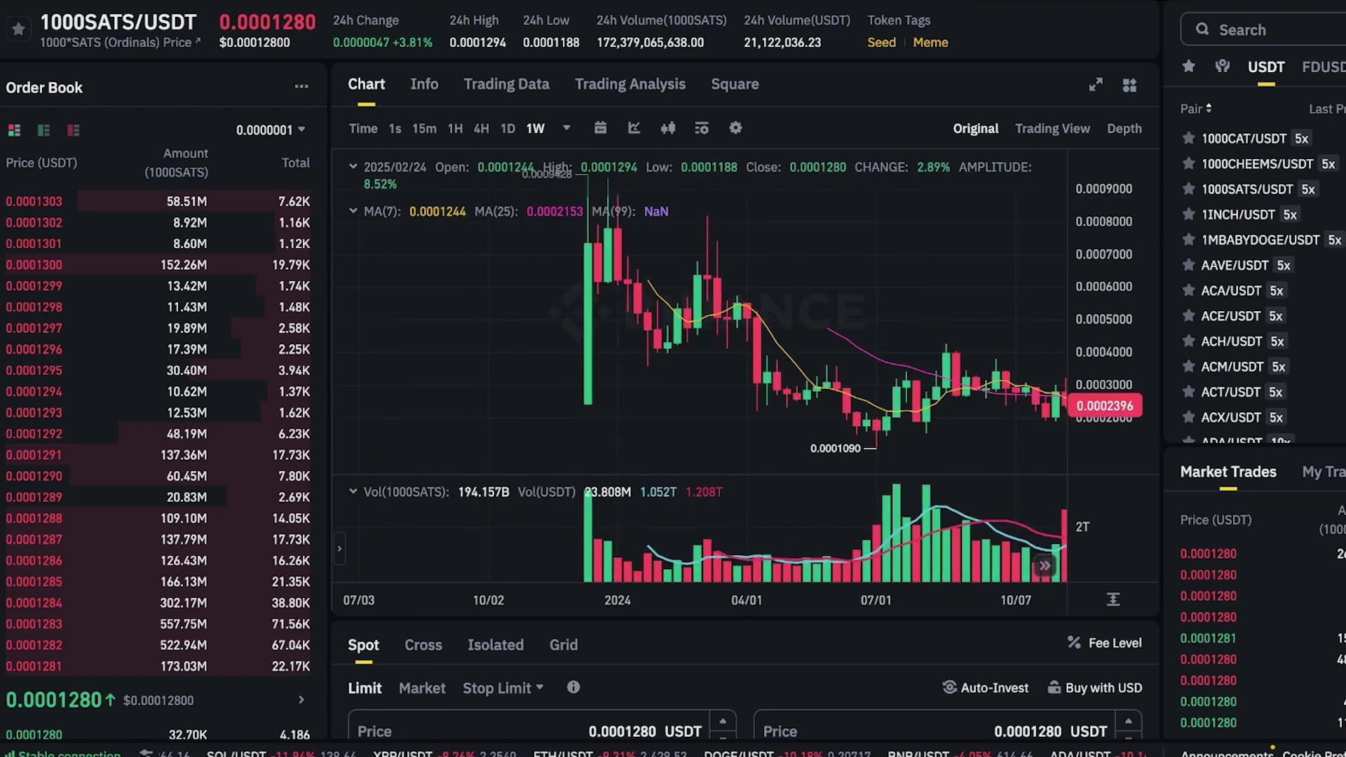
{"action": "scroll", "coordinate": [673, 379], "scroll_direction": "up", "scroll_amount": 2}
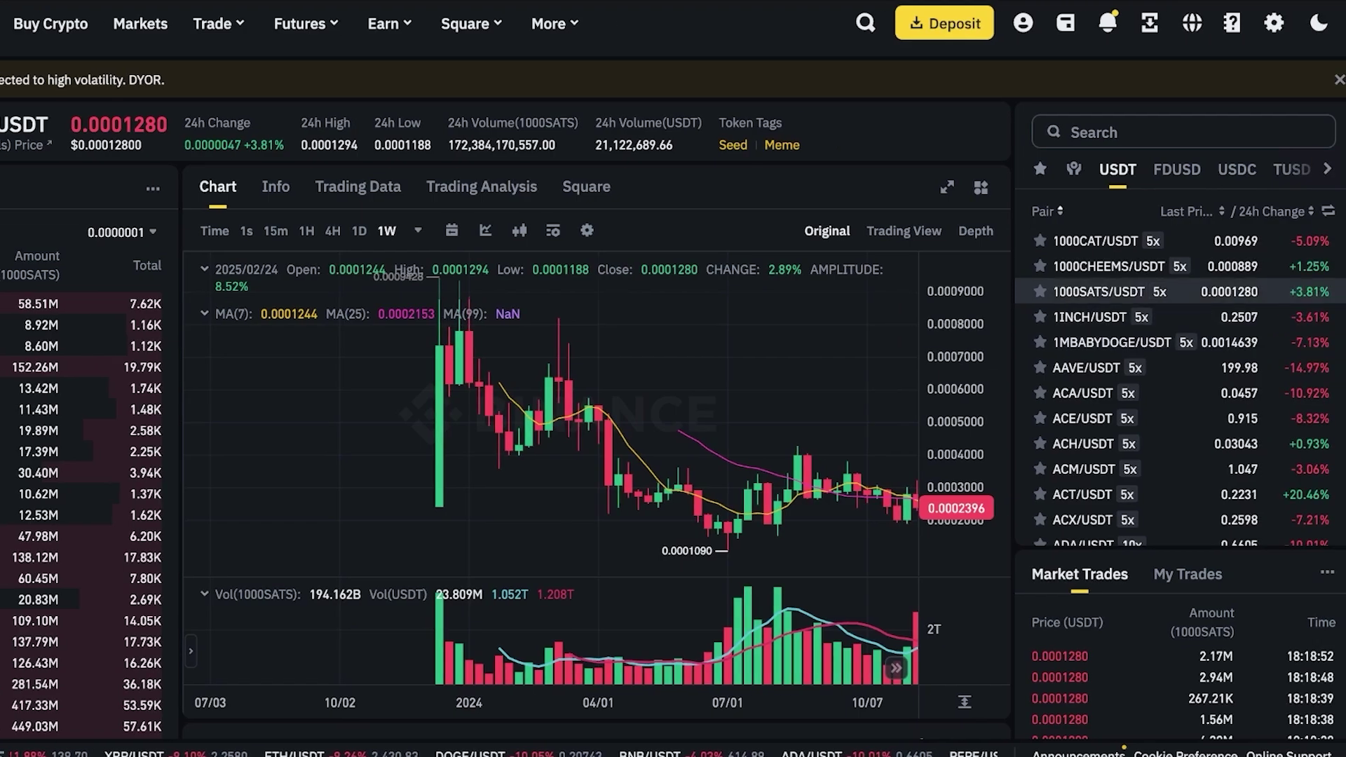
{"action": "scroll", "coordinate": [1177, 392], "scroll_direction": "down", "scroll_amount": 5}
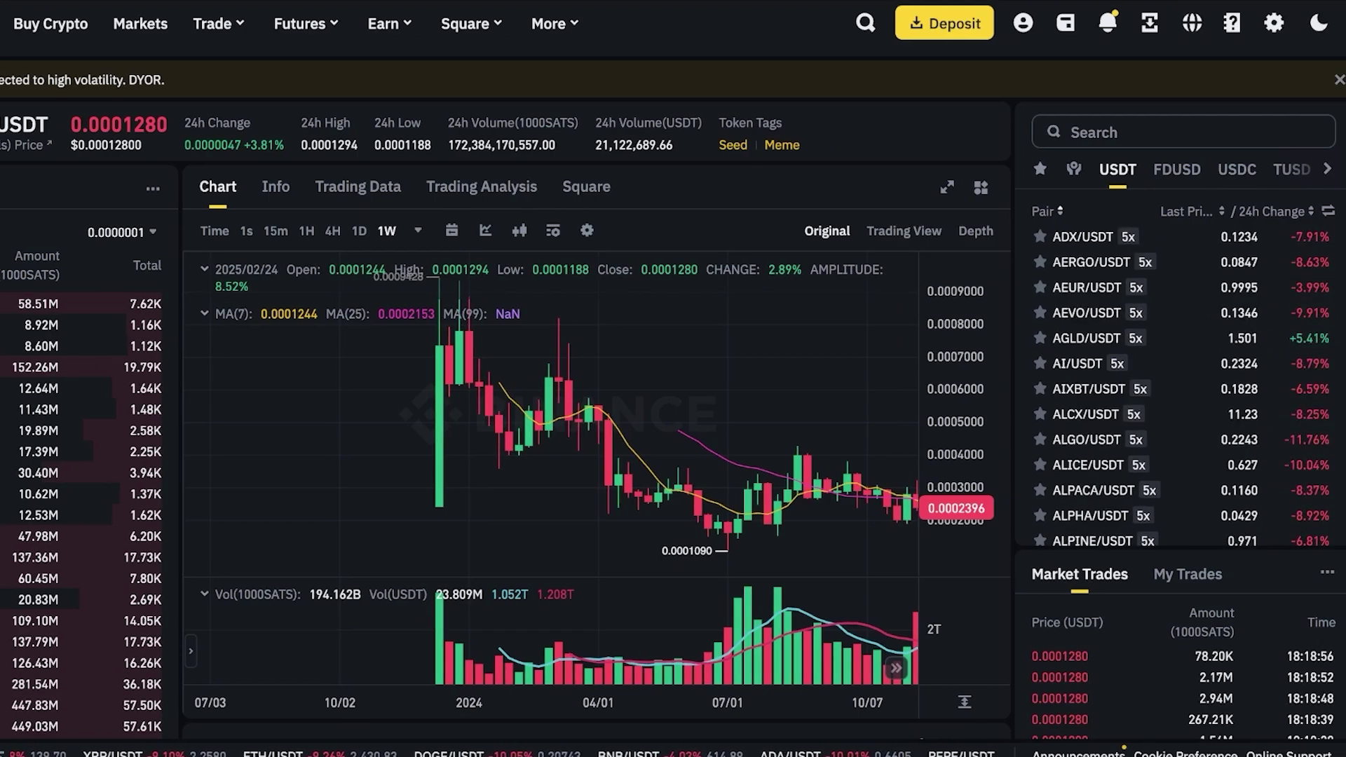
{"action": "scroll", "coordinate": [1163, 382], "scroll_direction": "down", "scroll_amount": 1}
Search 'eth' to switch to ETH/USDT and scroll to the limit order form at 2428.03 USDT
{"action": "left_click", "coordinate": [1150, 132]}
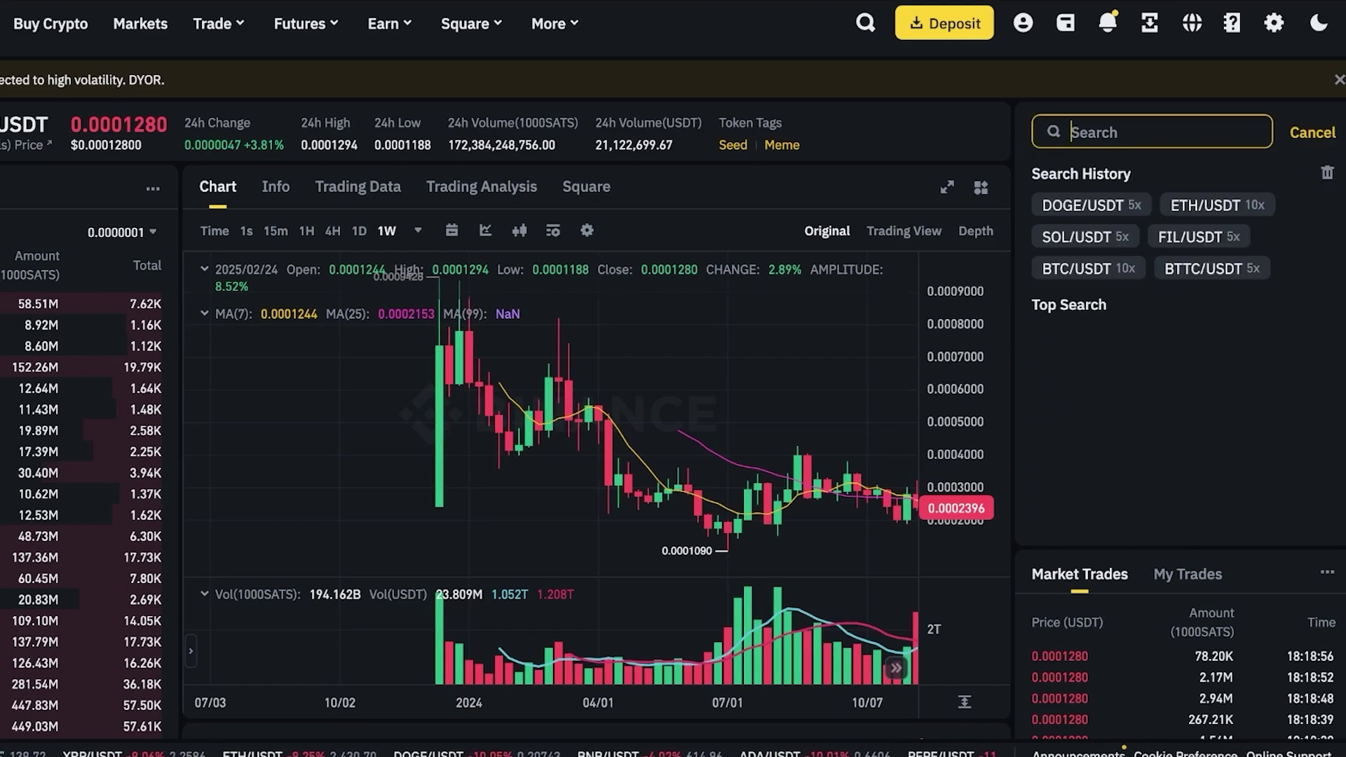
{"action": "type", "text": "et"}
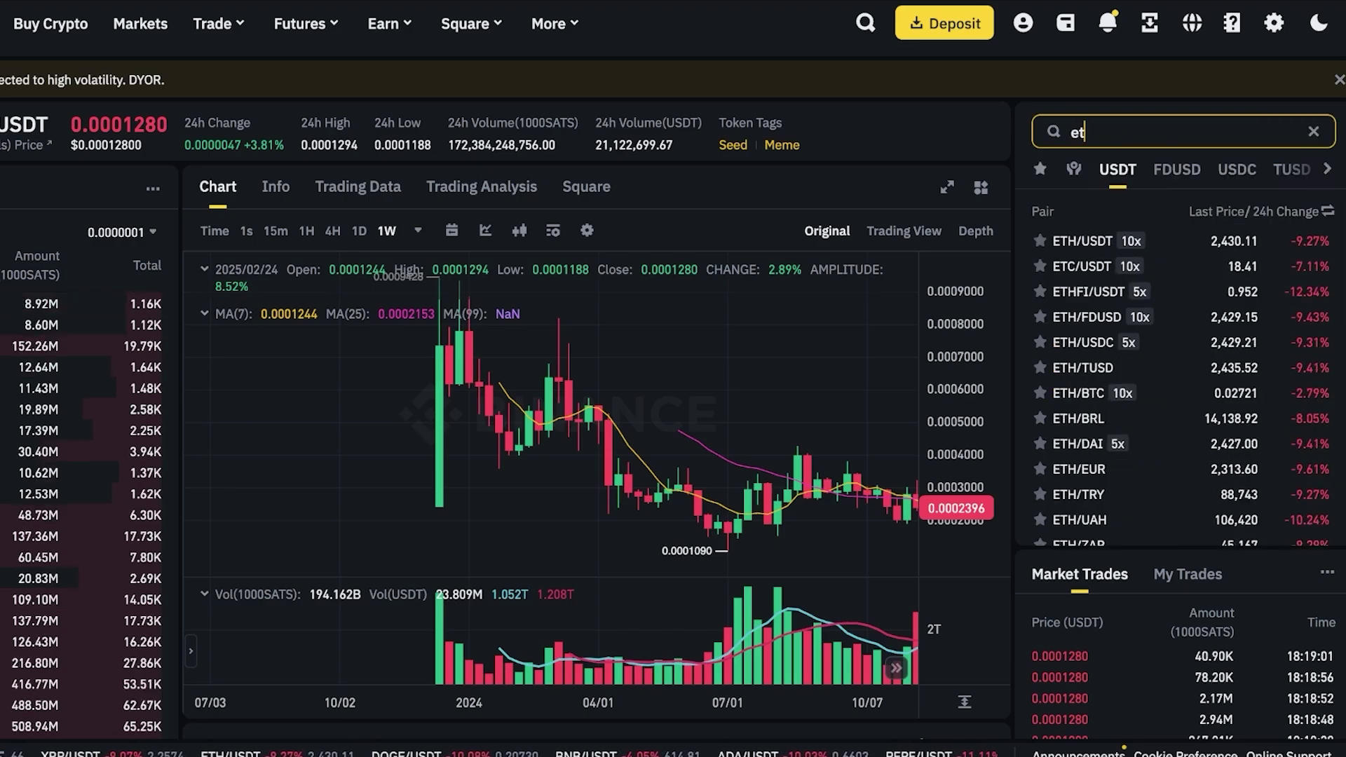
{"action": "type", "text": "h"}
{"action": "left_click", "coordinate": [1093, 245]}
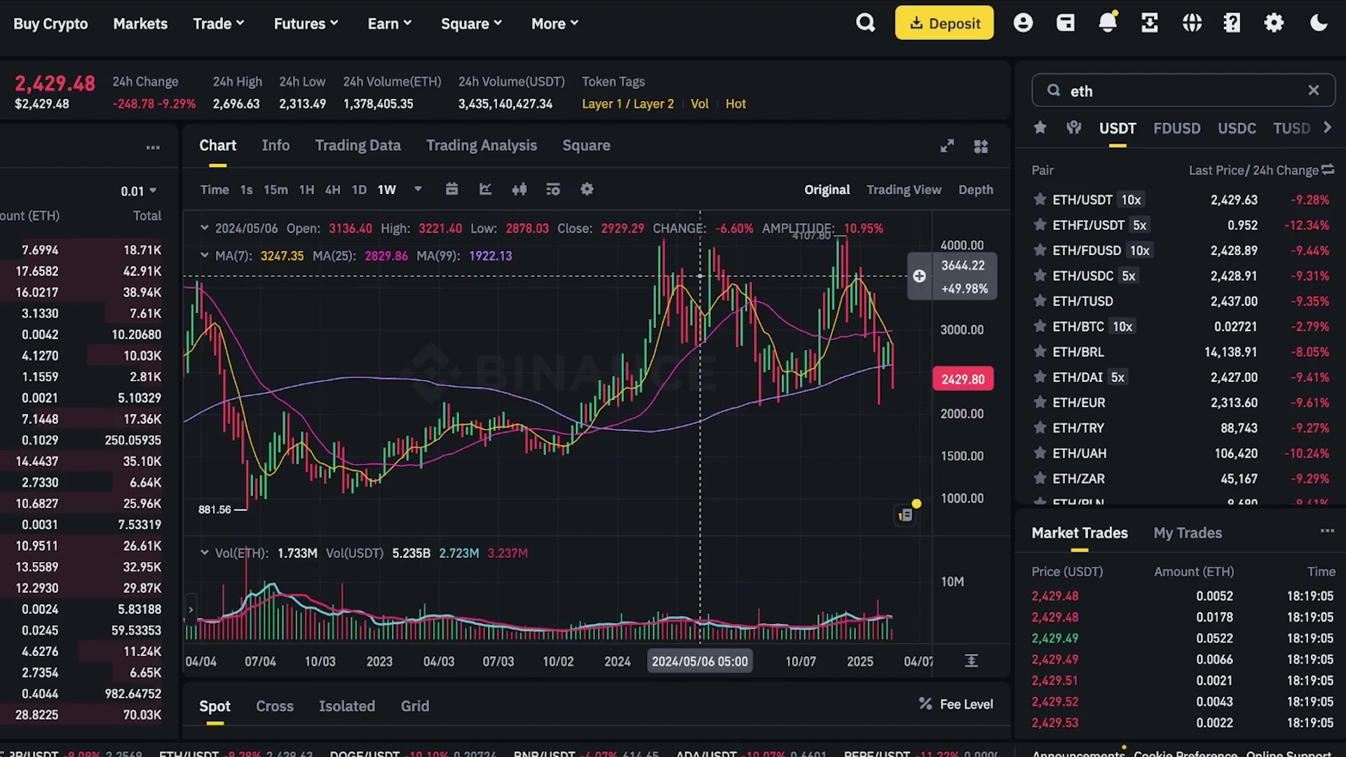
{"action": "scroll", "coordinate": [699, 276], "scroll_direction": "down", "scroll_amount": 5}
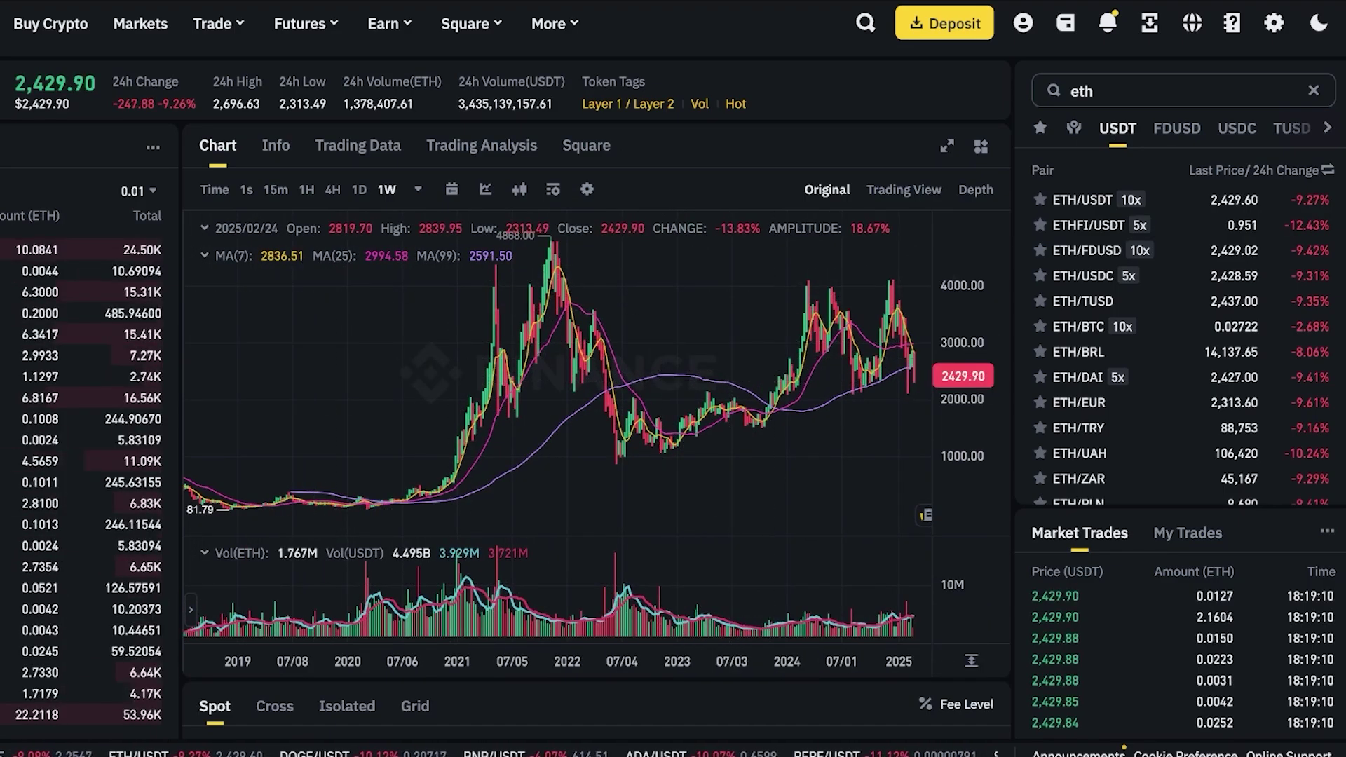
{"action": "scroll", "coordinate": [1181, 344], "scroll_direction": "down", "scroll_amount": 6}
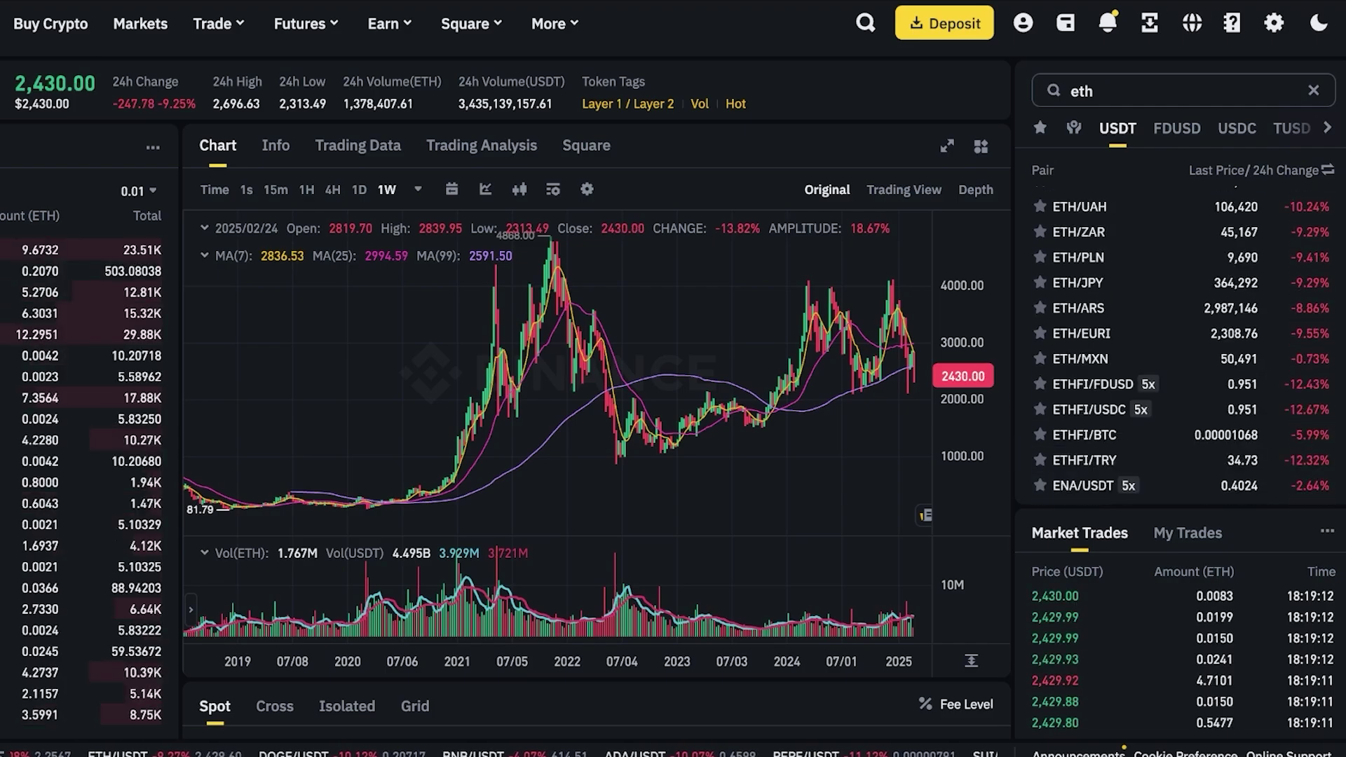
{"action": "scroll", "coordinate": [799, 315], "scroll_direction": "down", "scroll_amount": 6}
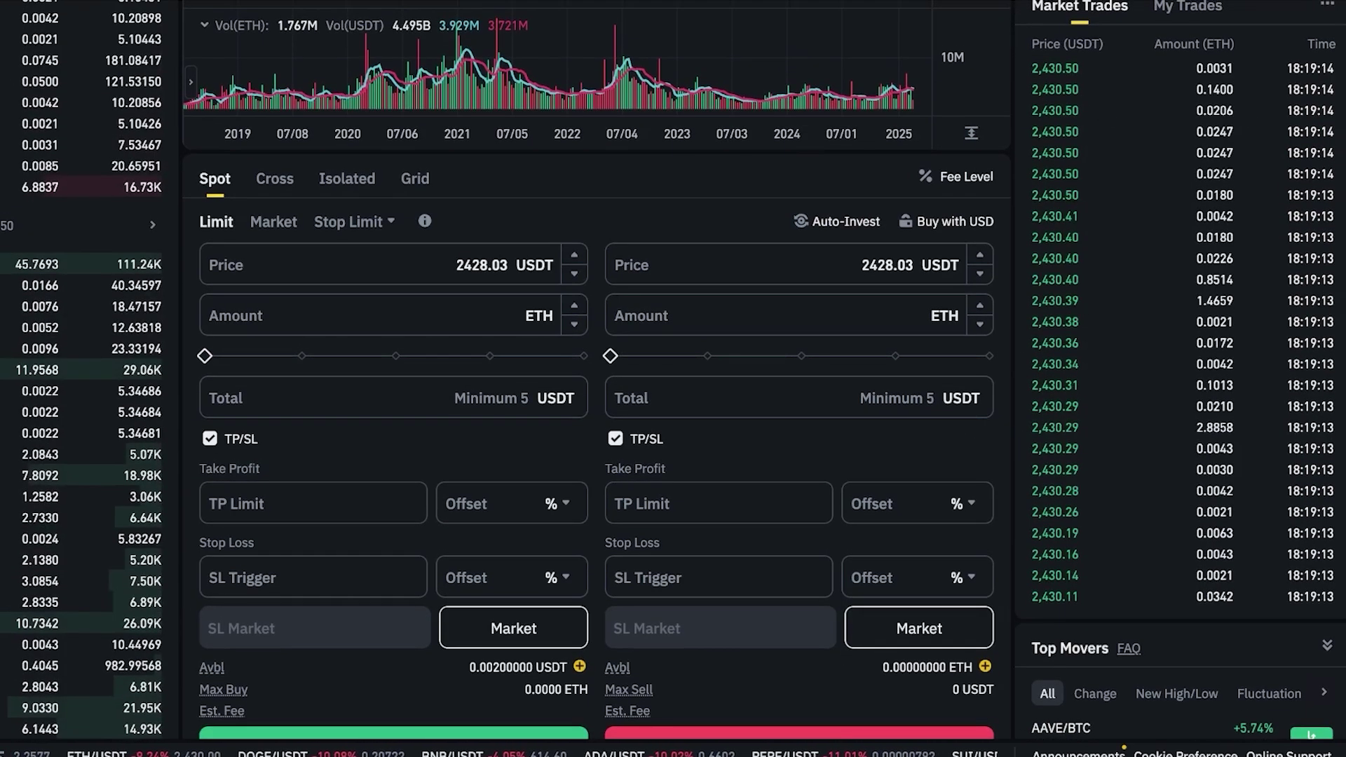
{"action": "scroll", "coordinate": [673, 350], "scroll_direction": "up", "scroll_amount": 3}
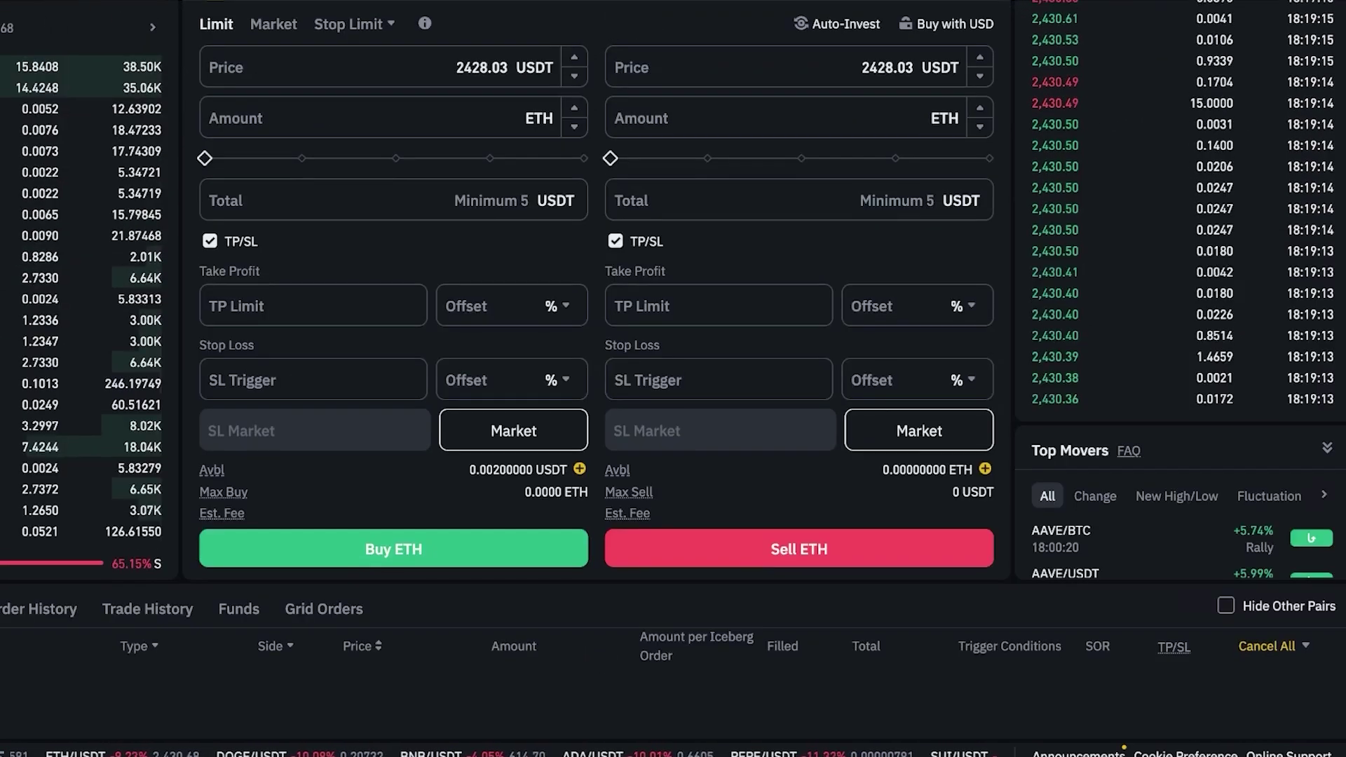
{"action": "scroll", "coordinate": [393, 162], "scroll_direction": "up", "scroll_amount": 1}
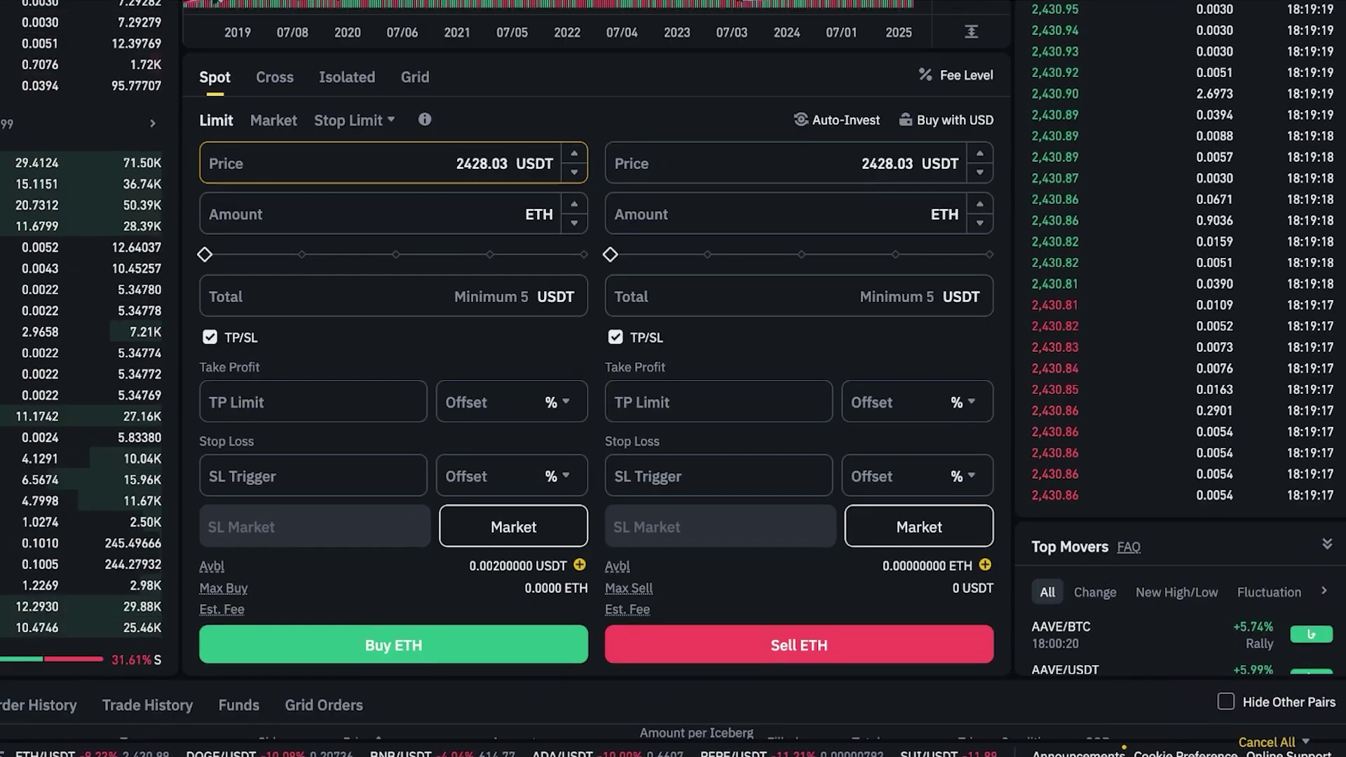
{"action": "mouse_move", "coordinate": [205, 254]}
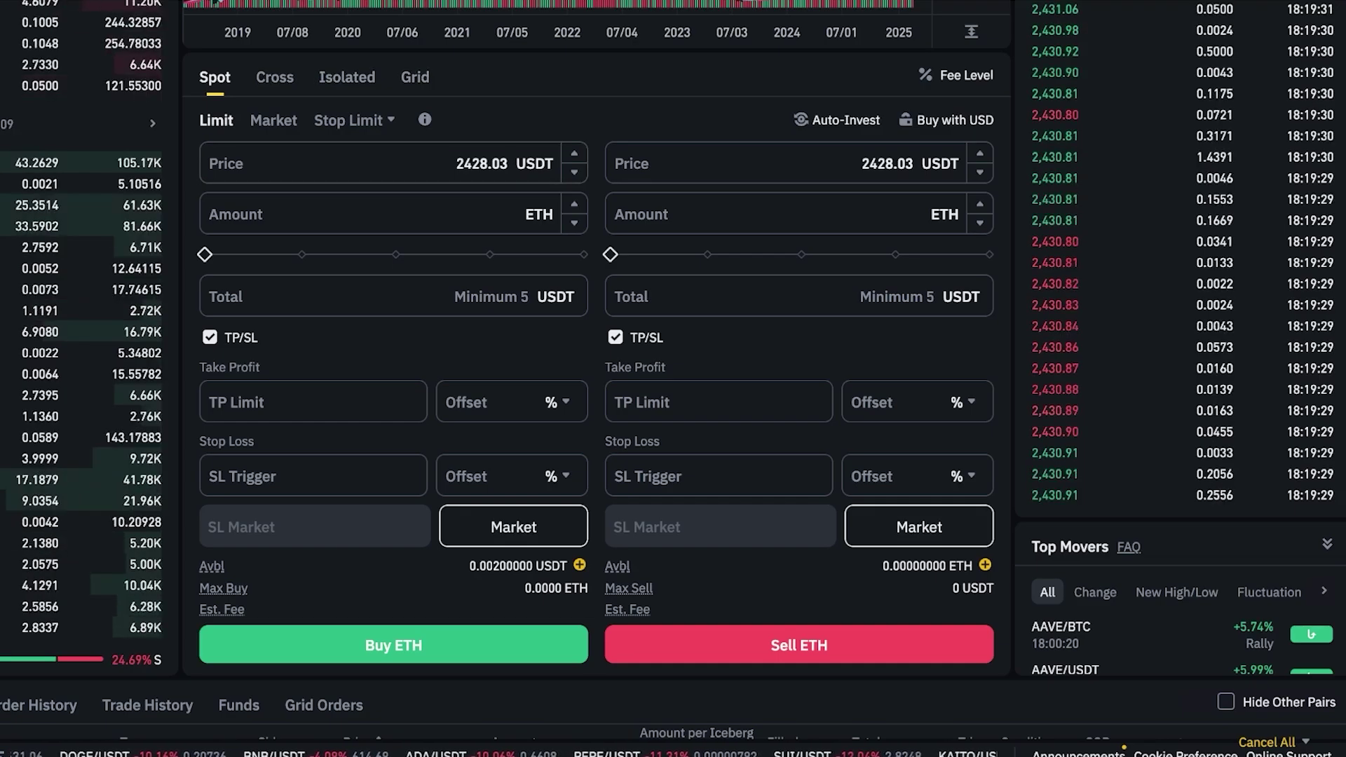
{"action": "scroll", "coordinate": [673, 378], "scroll_direction": "down", "scroll_amount": 5}
{"action": "scroll", "coordinate": [673, 379], "scroll_direction": "down", "scroll_amount": 2}
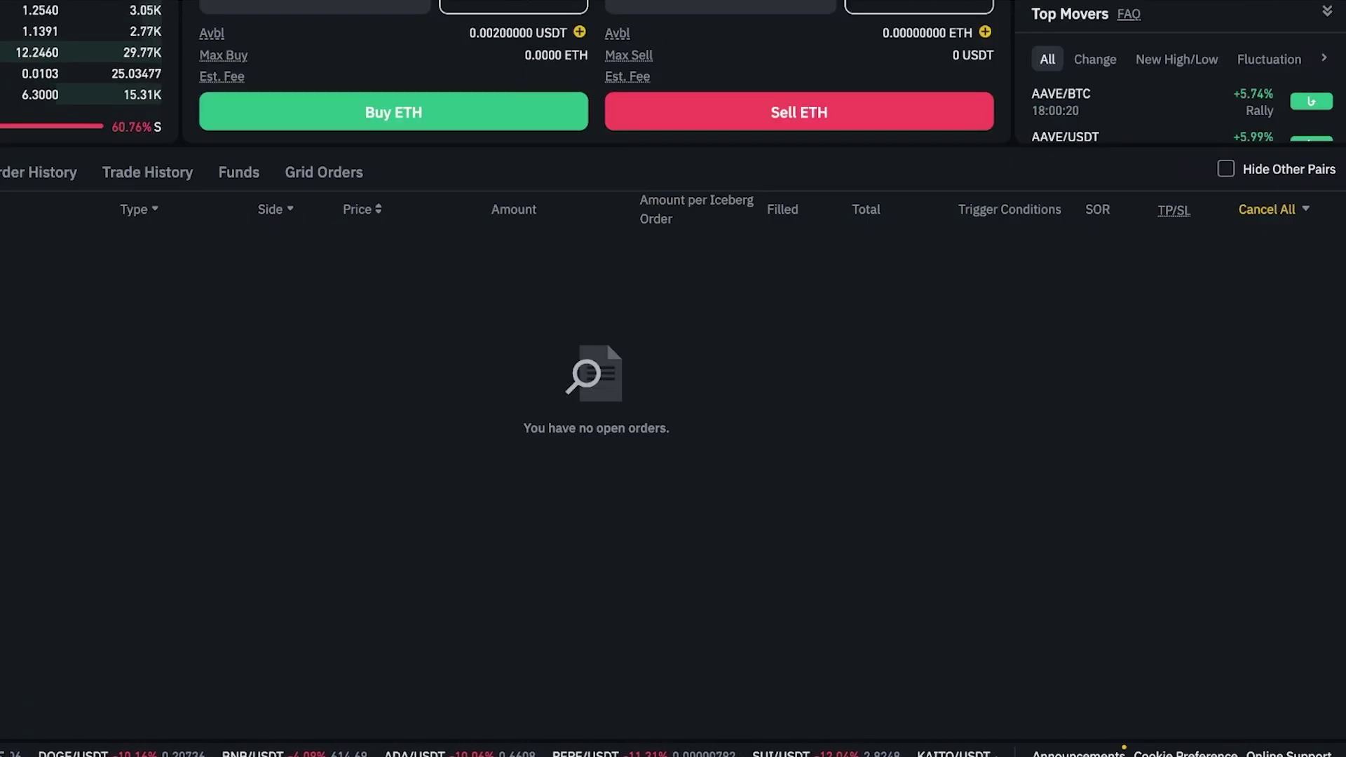
{"action": "scroll", "coordinate": [673, 378], "scroll_direction": "up", "scroll_amount": 7}
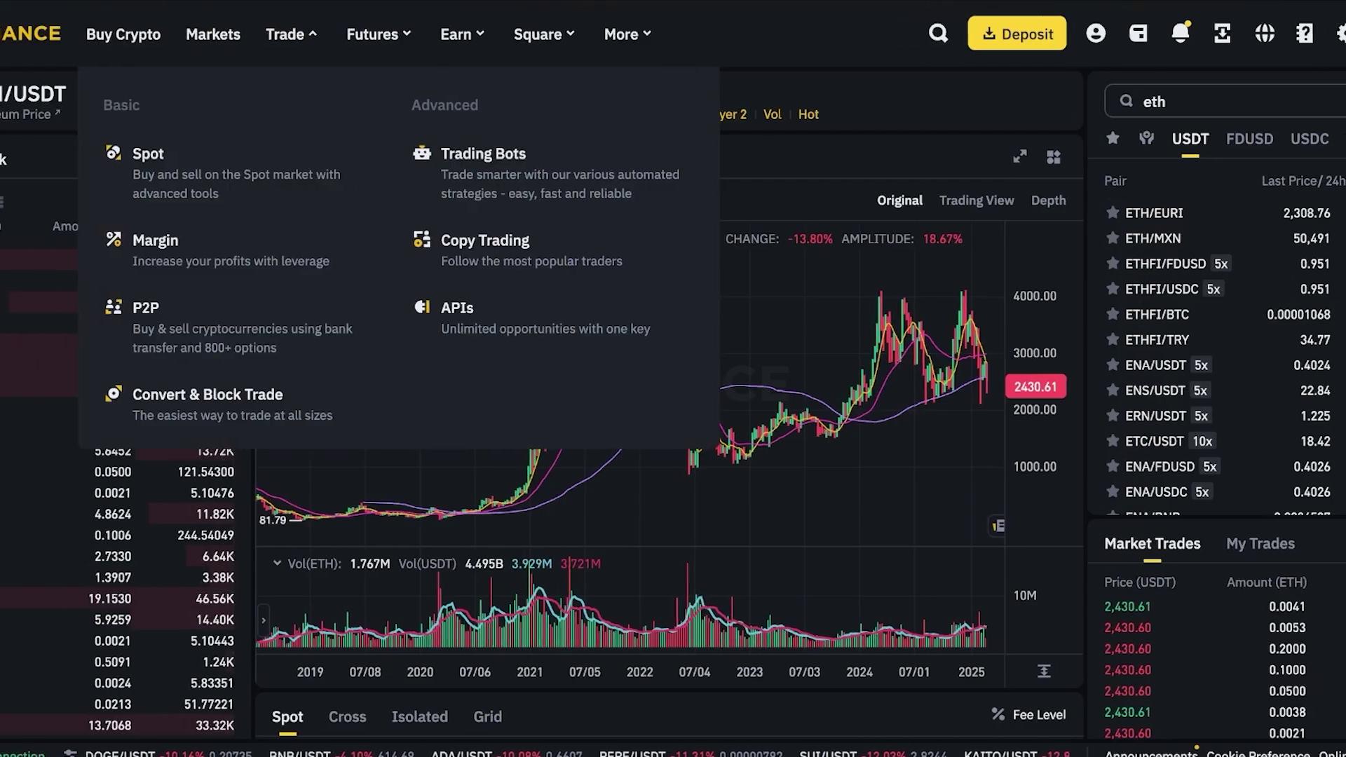
Open USDⓈ-M Futures trading on the BTCUSDT perpetual contract via Trade > Futures
{"action": "mouse_move", "coordinate": [364, 34]}
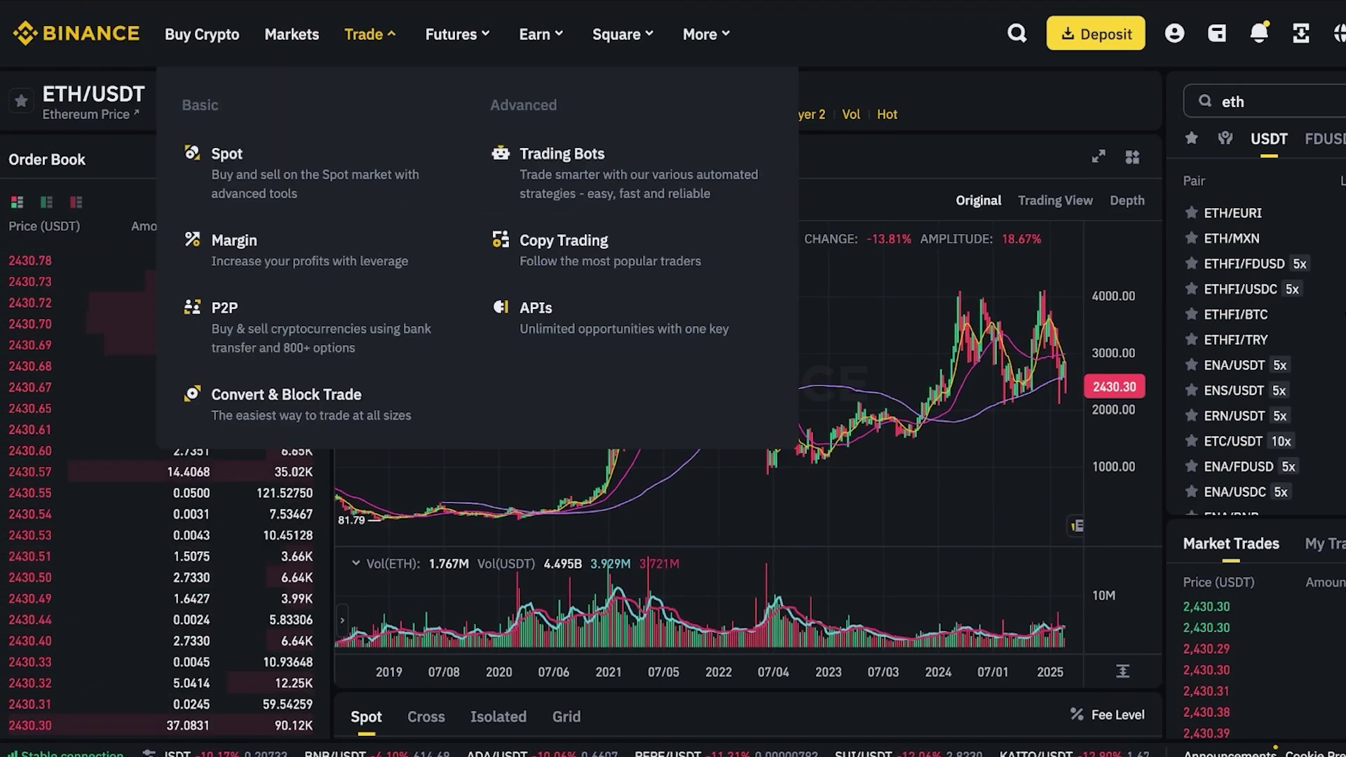
{"action": "mouse_move", "coordinate": [451, 34]}
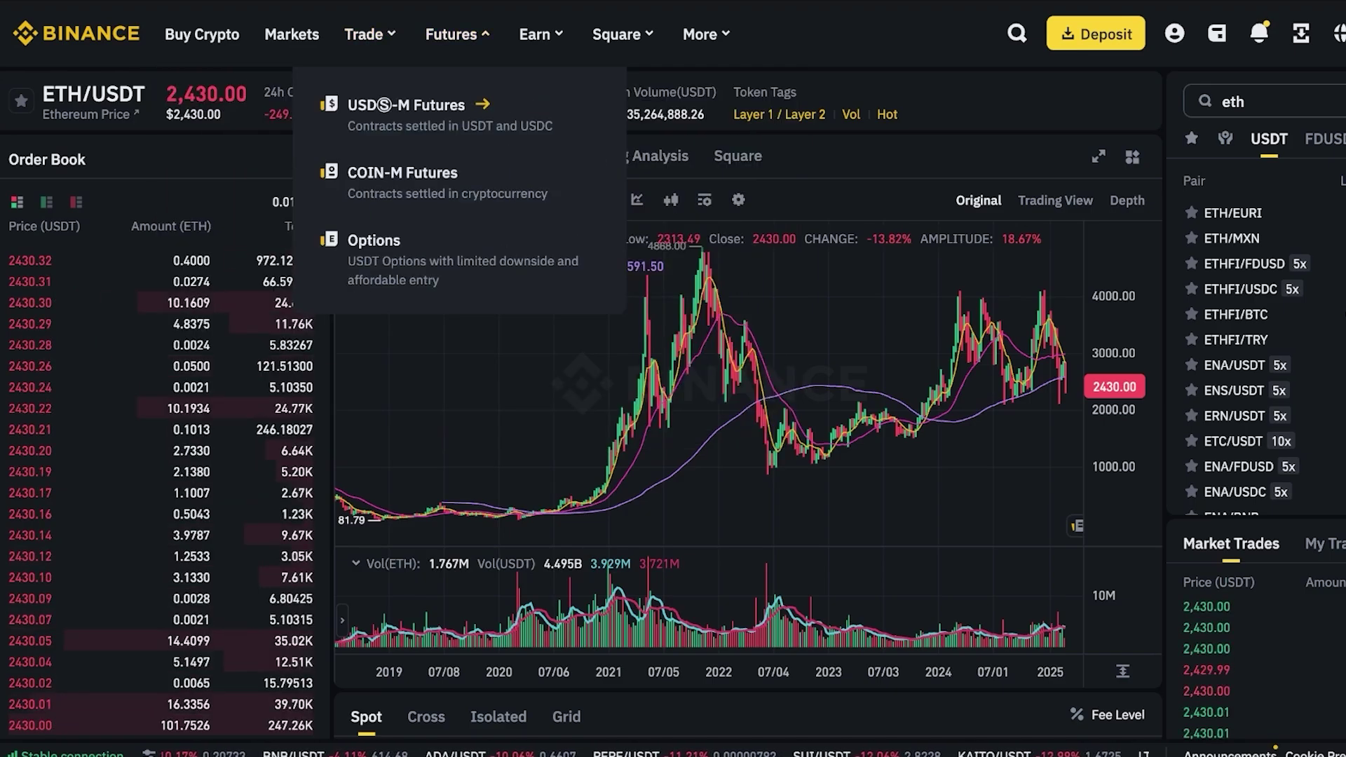
{"action": "left_click", "coordinate": [407, 106]}
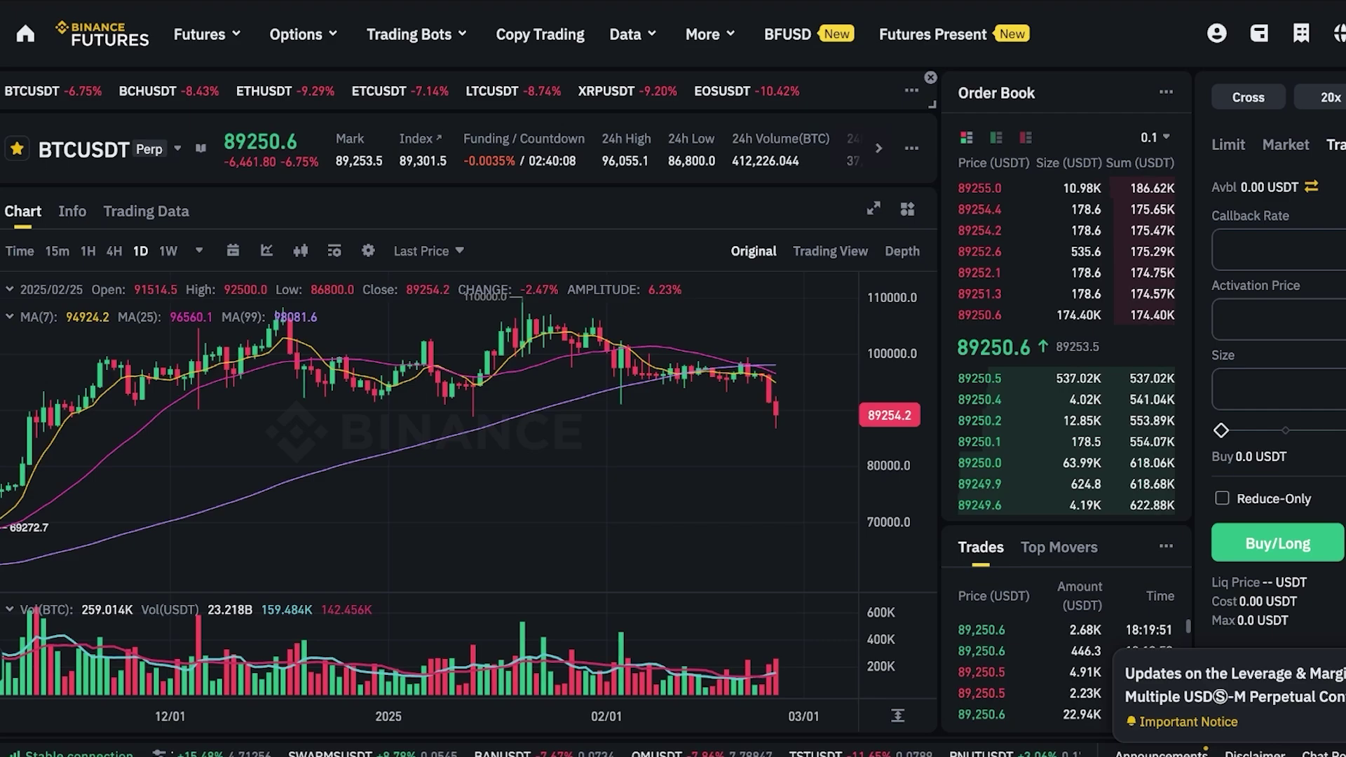
Zoom the BTCUSDT perpetual daily chart out, then in on late-February 2025 candles
{"action": "scroll", "coordinate": [802, 456], "scroll_direction": "down", "scroll_amount": 2}
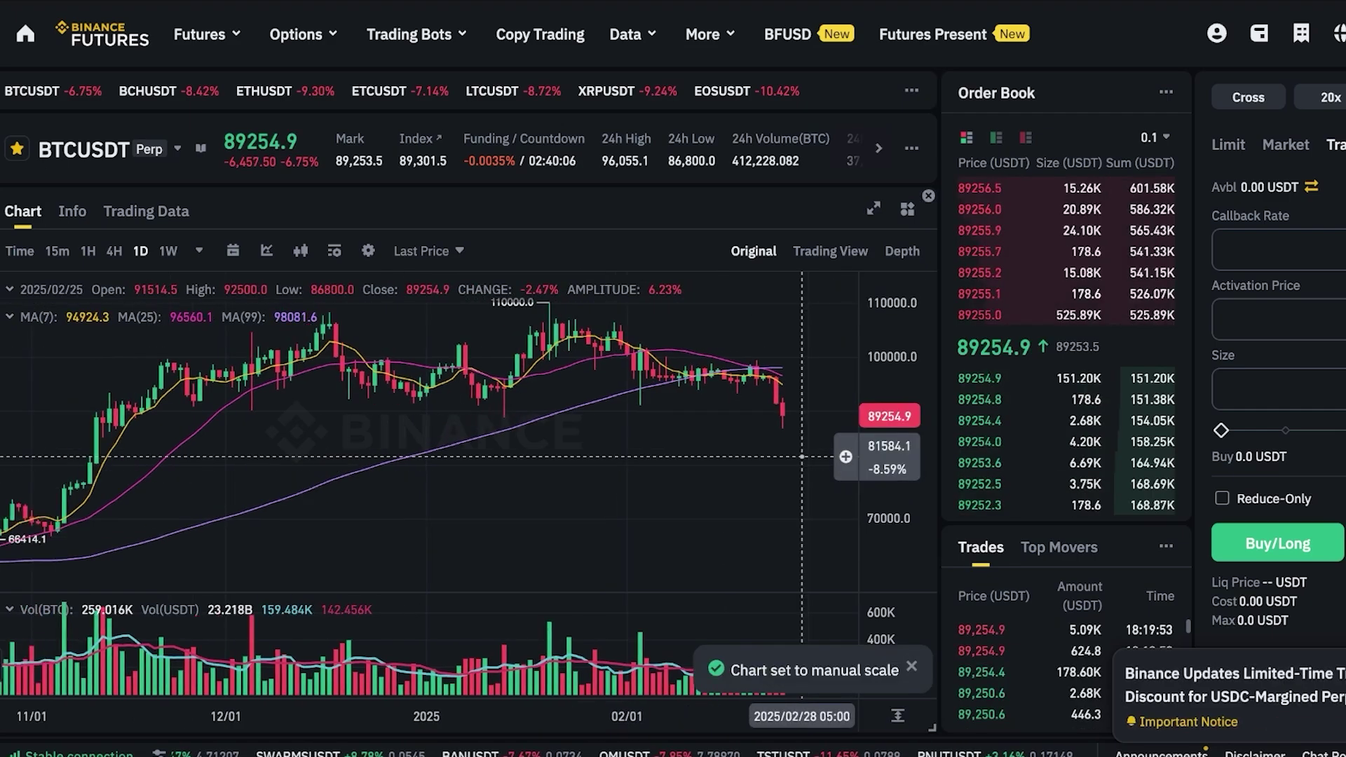
{"action": "scroll", "coordinate": [802, 457], "scroll_direction": "up", "scroll_amount": 5}
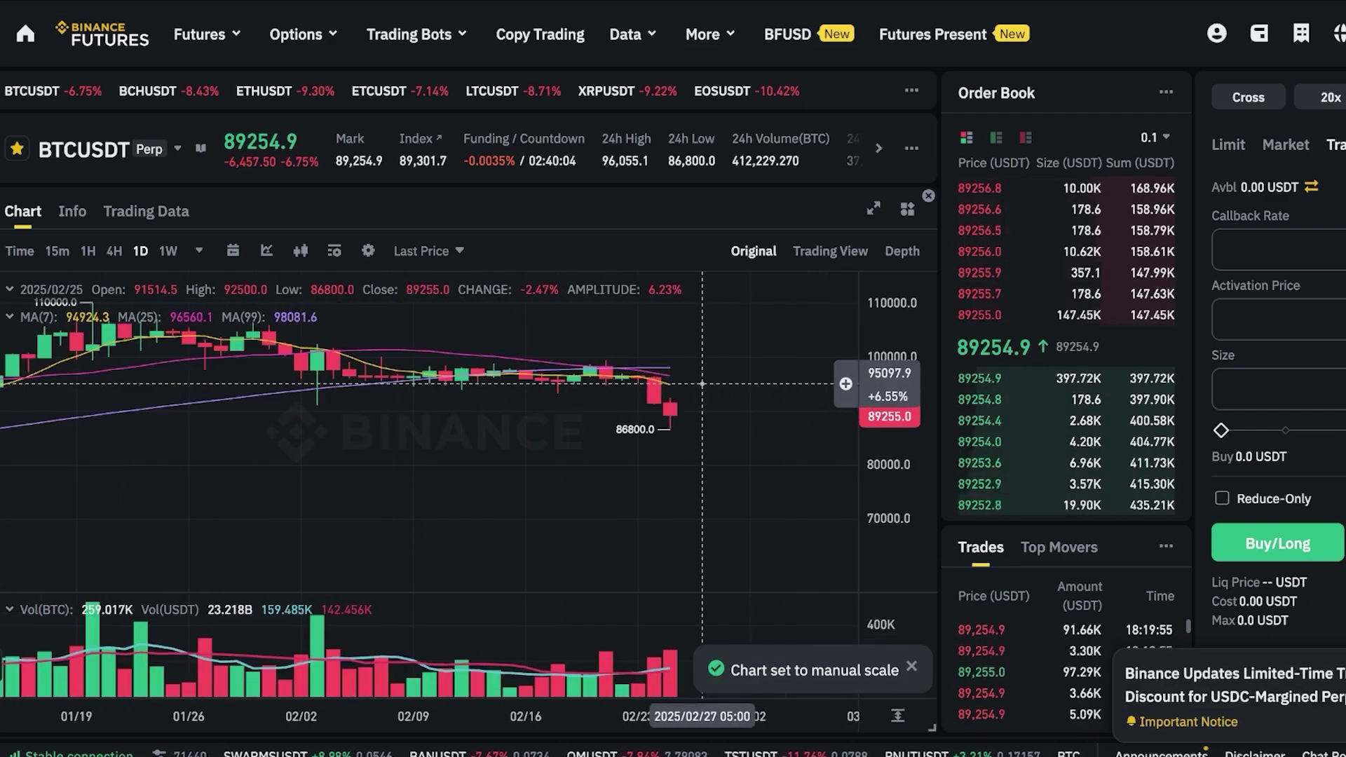
{"action": "scroll", "coordinate": [702, 383], "scroll_direction": "up", "scroll_amount": 4}
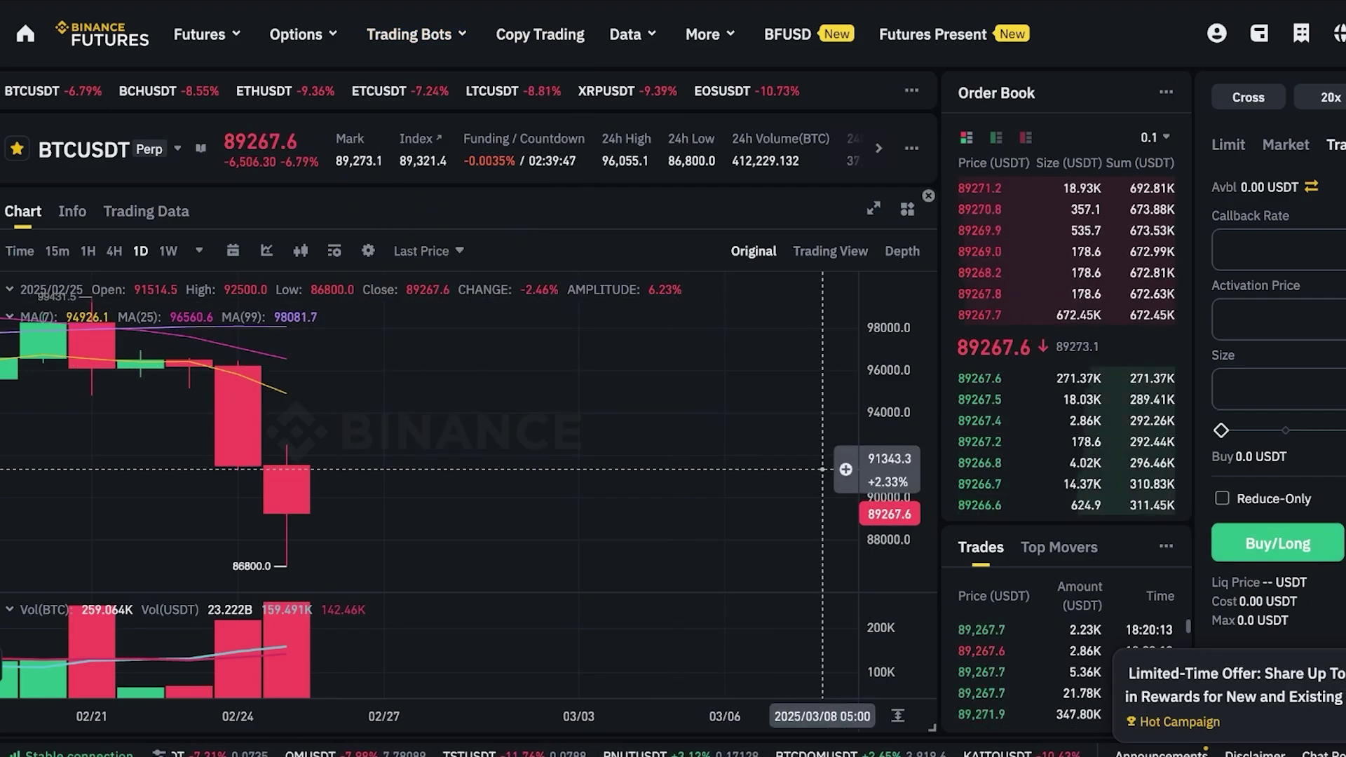
{"action": "mouse_move", "coordinate": [409, 35]}
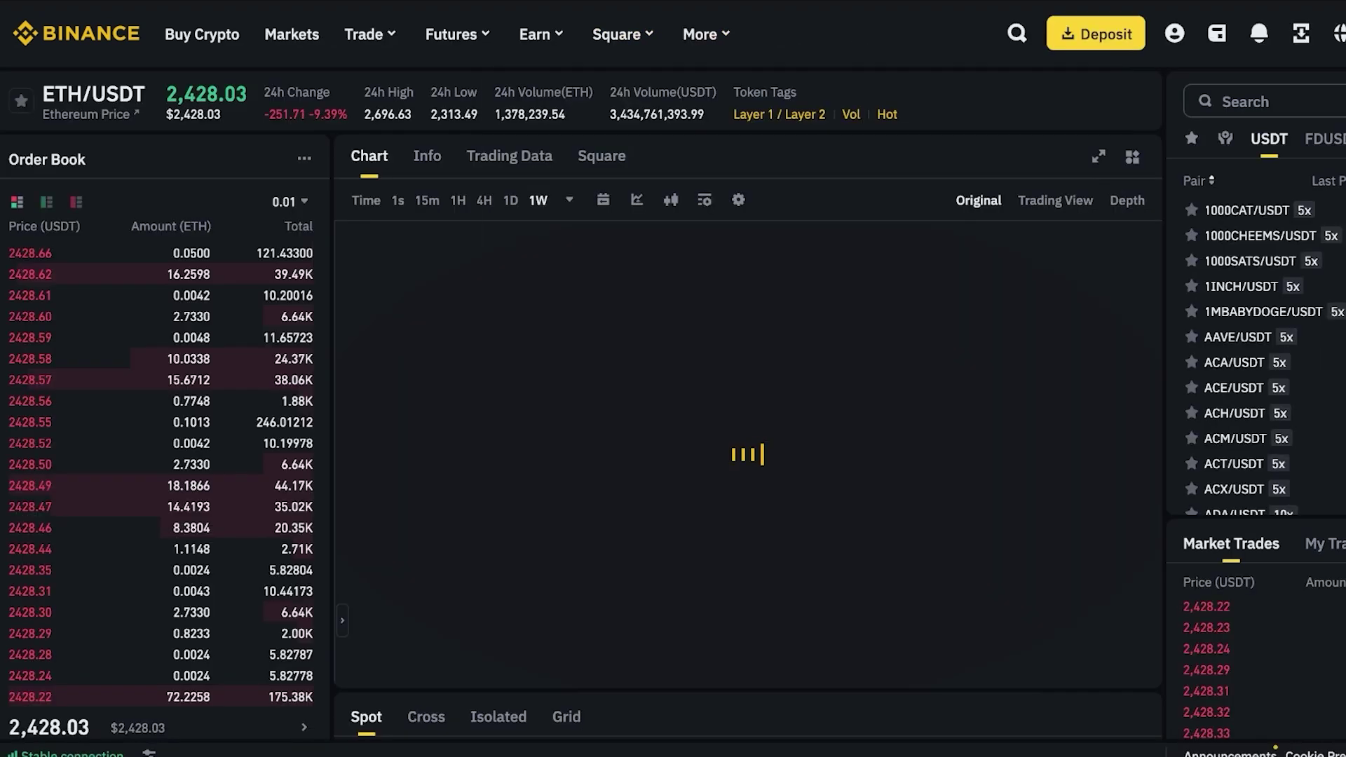
Go to Simple Earn and scroll its products, such as USDC at 8.92% ~ 9.11% APR
{"action": "mouse_move", "coordinate": [540, 35]}
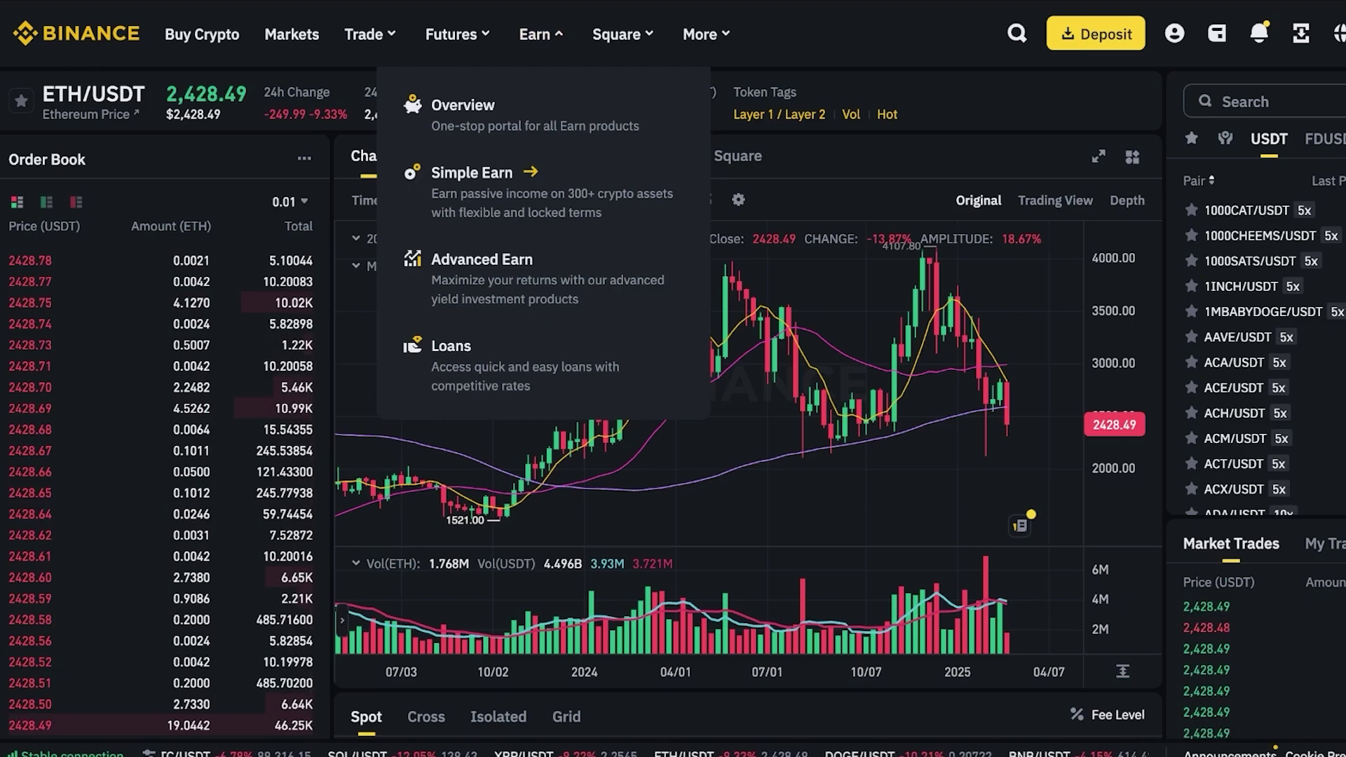
{"action": "left_click", "coordinate": [472, 173]}
{"action": "scroll", "coordinate": [673, 378], "scroll_direction": "down", "scroll_amount": 6}
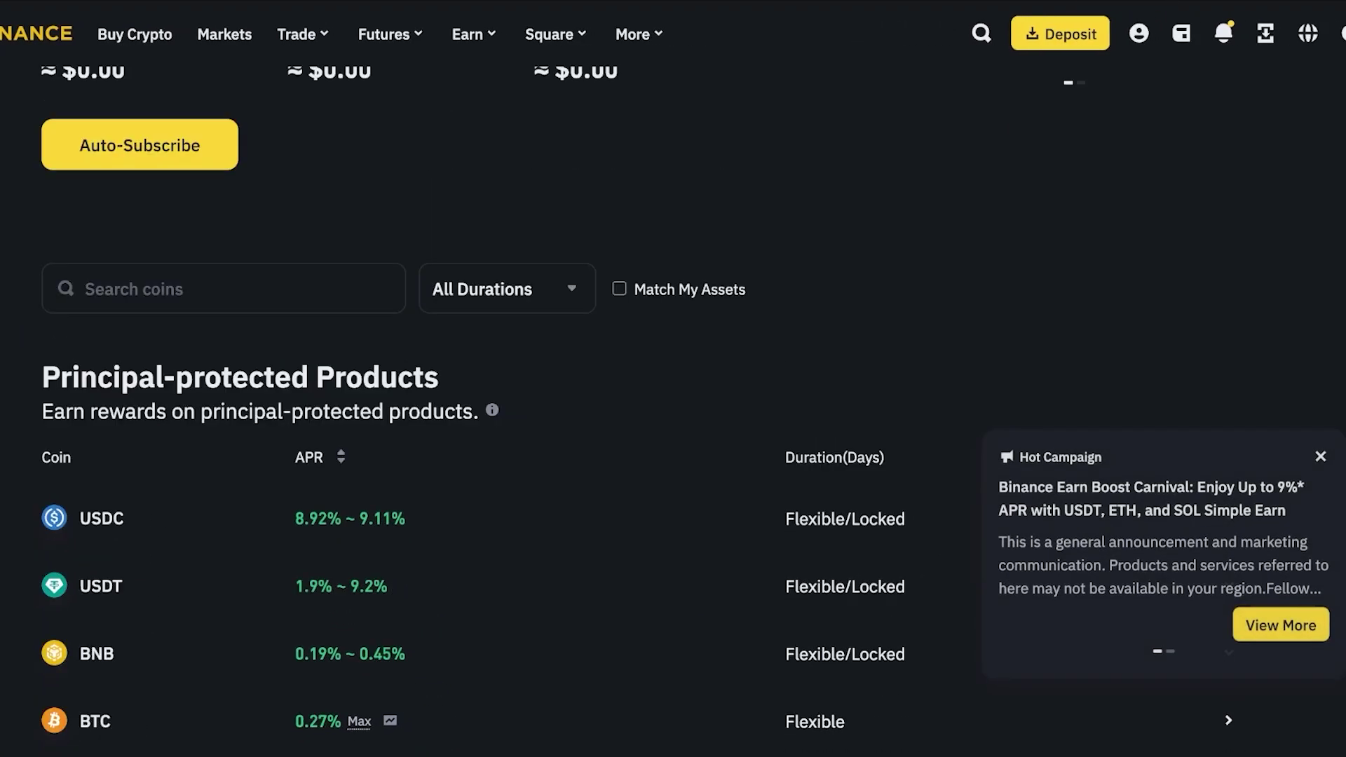
Dismiss the Hot Campaign announcement on the Simple Earn page
{"action": "left_click", "coordinate": [1320, 453]}
{"action": "scroll", "coordinate": [672, 410], "scroll_direction": "down", "scroll_amount": 3}
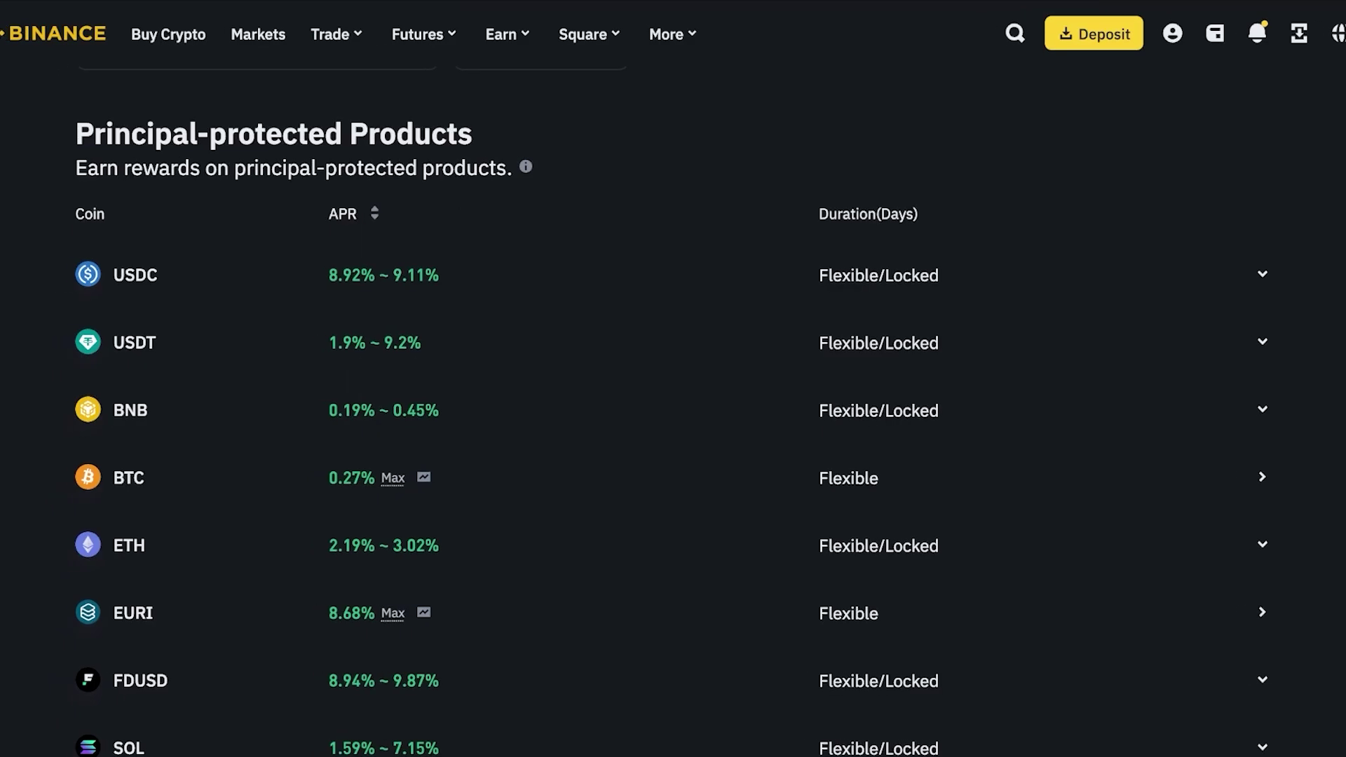
{"action": "scroll", "coordinate": [673, 298], "scroll_direction": "up", "scroll_amount": 1}
Expand the USDC row to view its flexible and 30-day options, then collapse it again
{"action": "left_click", "coordinate": [1262, 297]}
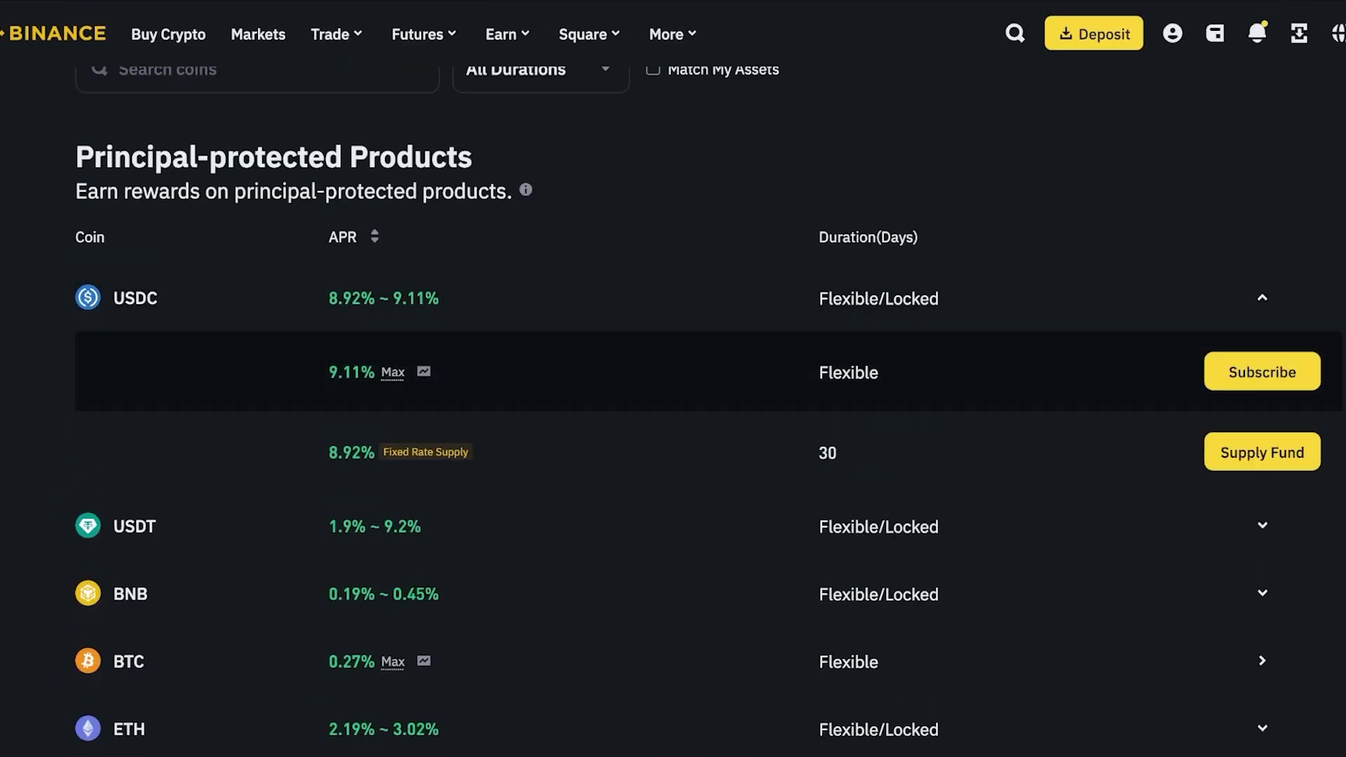
{"action": "left_click", "coordinate": [1262, 297]}
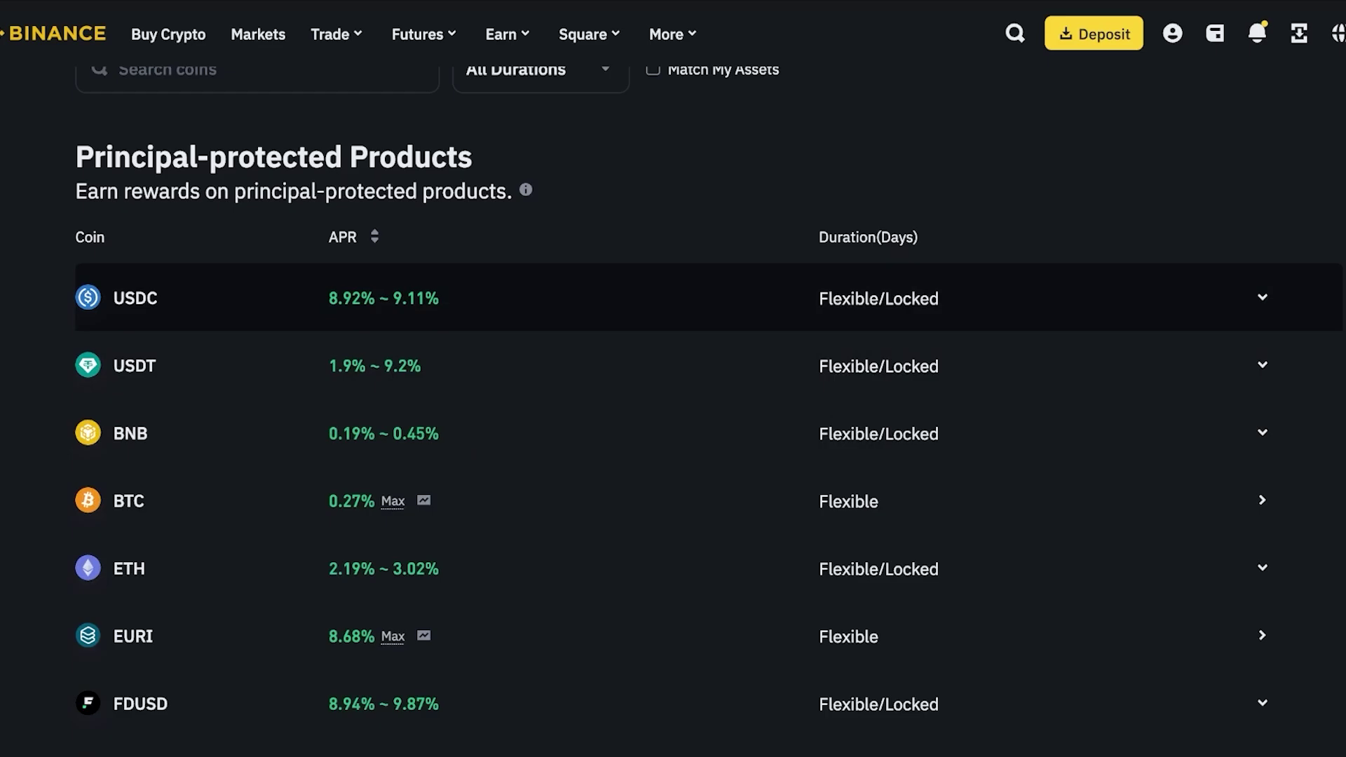
{"action": "left_click", "coordinate": [1262, 297]}
{"action": "left_click", "coordinate": [1261, 297]}
Scroll through the Simple Earn product list and return to the top
{"action": "scroll", "coordinate": [1261, 302], "scroll_direction": "down", "scroll_amount": 7}
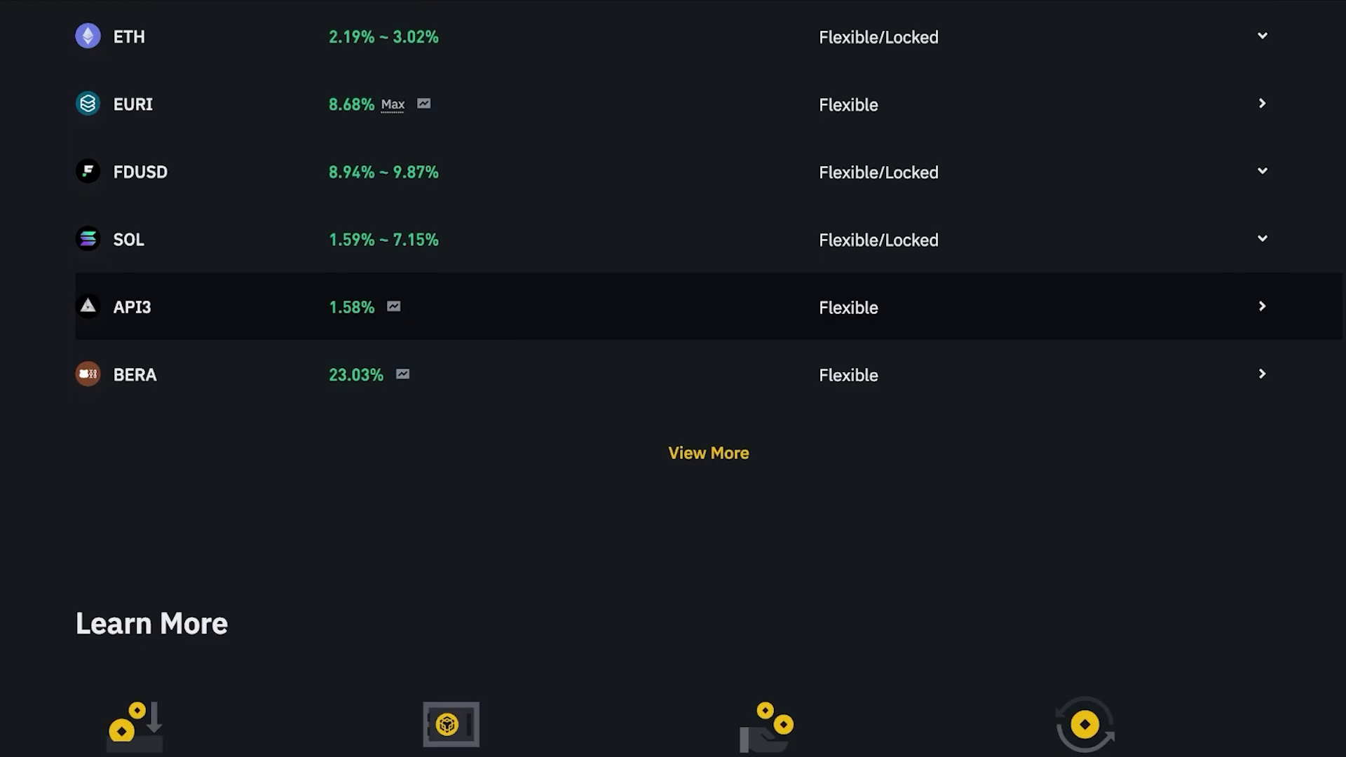
{"action": "scroll", "coordinate": [708, 239], "scroll_direction": "up", "scroll_amount": 2}
{"action": "scroll", "coordinate": [708, 217], "scroll_direction": "down", "scroll_amount": 1}
{"action": "scroll", "coordinate": [708, 217], "scroll_direction": "up", "scroll_amount": 7}
{"action": "scroll", "coordinate": [707, 218], "scroll_direction": "down", "scroll_amount": 3}
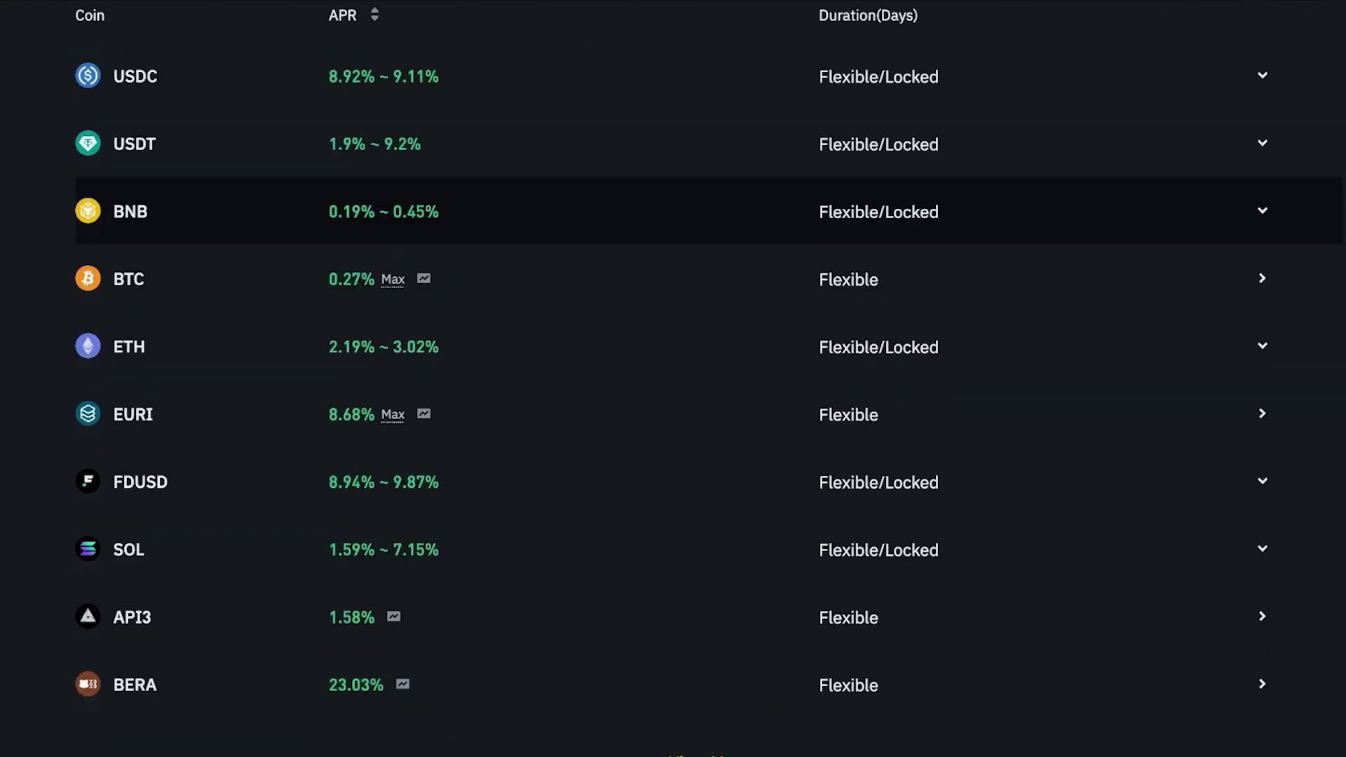
{"action": "scroll", "coordinate": [708, 393], "scroll_direction": "up", "scroll_amount": 11}
{"action": "scroll", "coordinate": [708, 392], "scroll_direction": "down", "scroll_amount": 7}
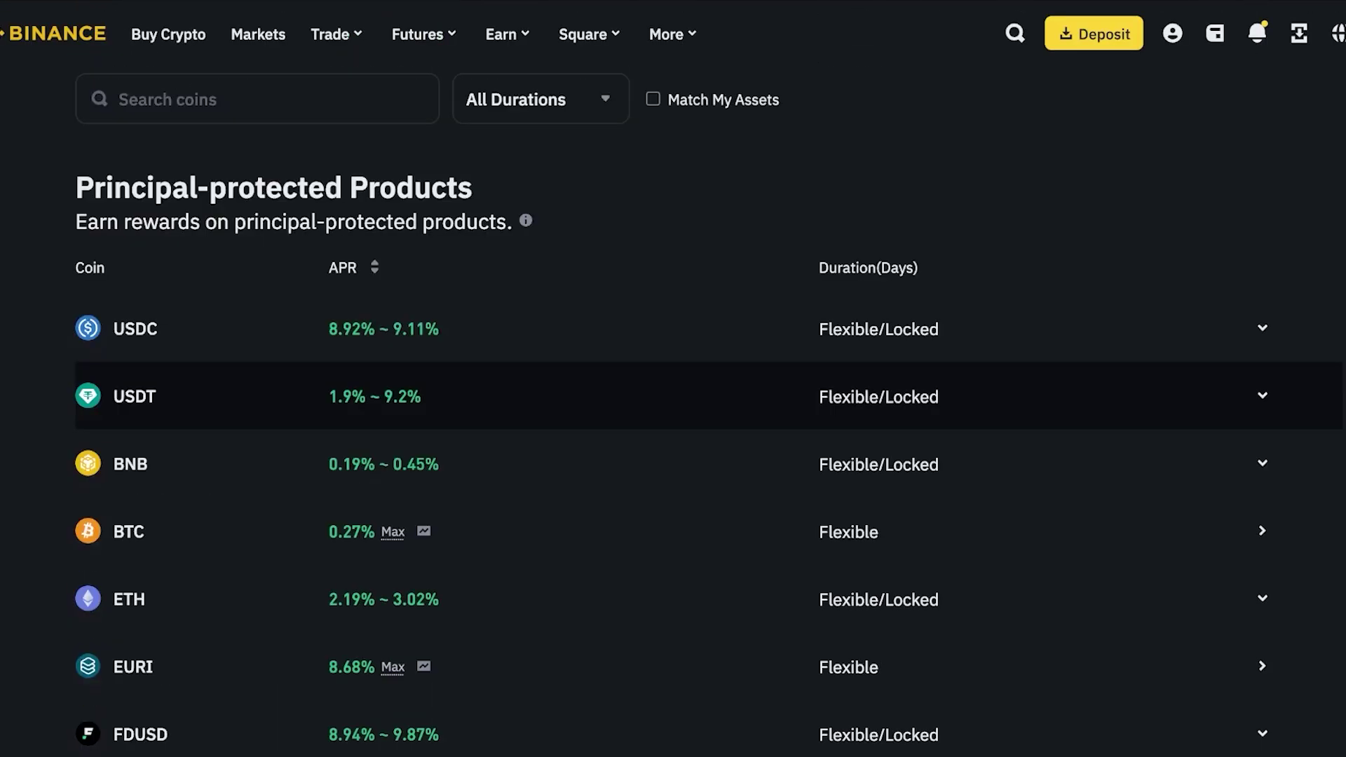
{"action": "scroll", "coordinate": [708, 393], "scroll_direction": "down", "scroll_amount": 3}
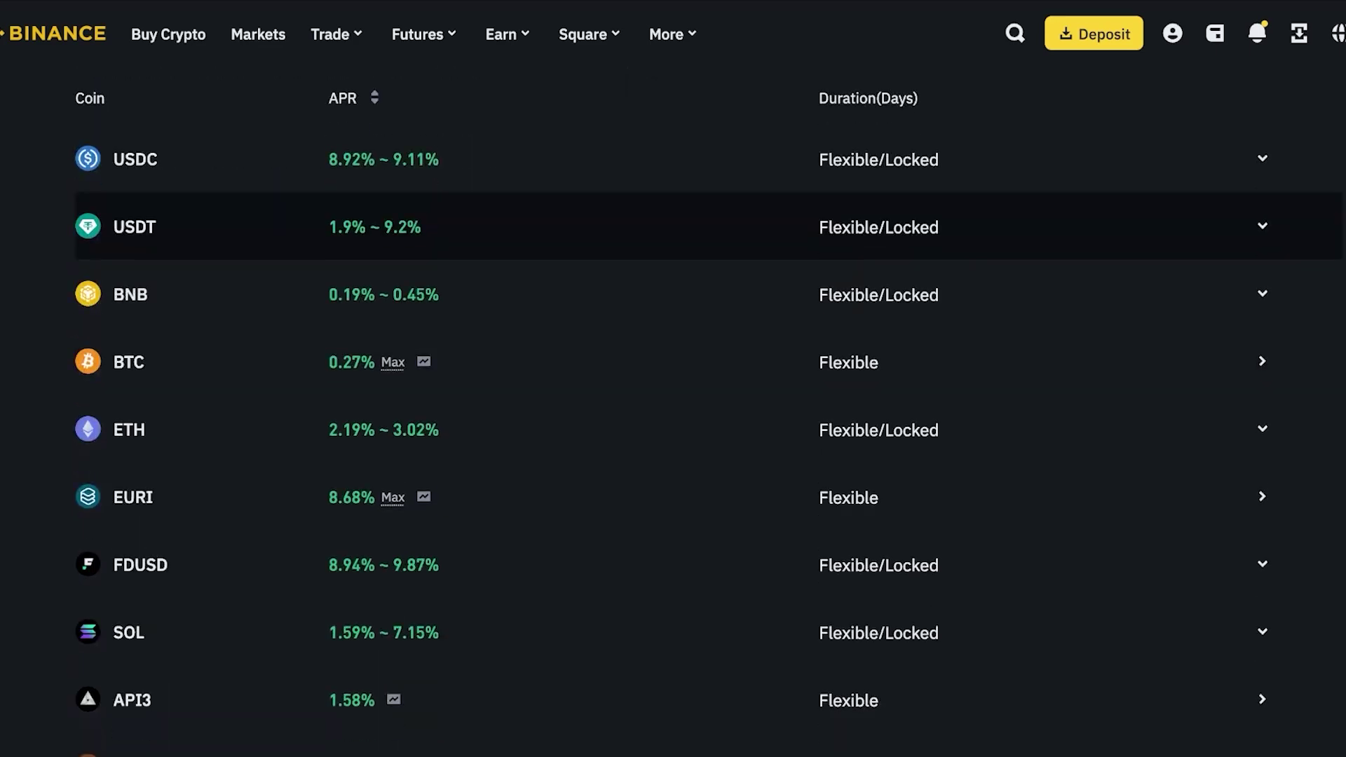
{"action": "scroll", "coordinate": [708, 392], "scroll_direction": "up", "scroll_amount": 10}
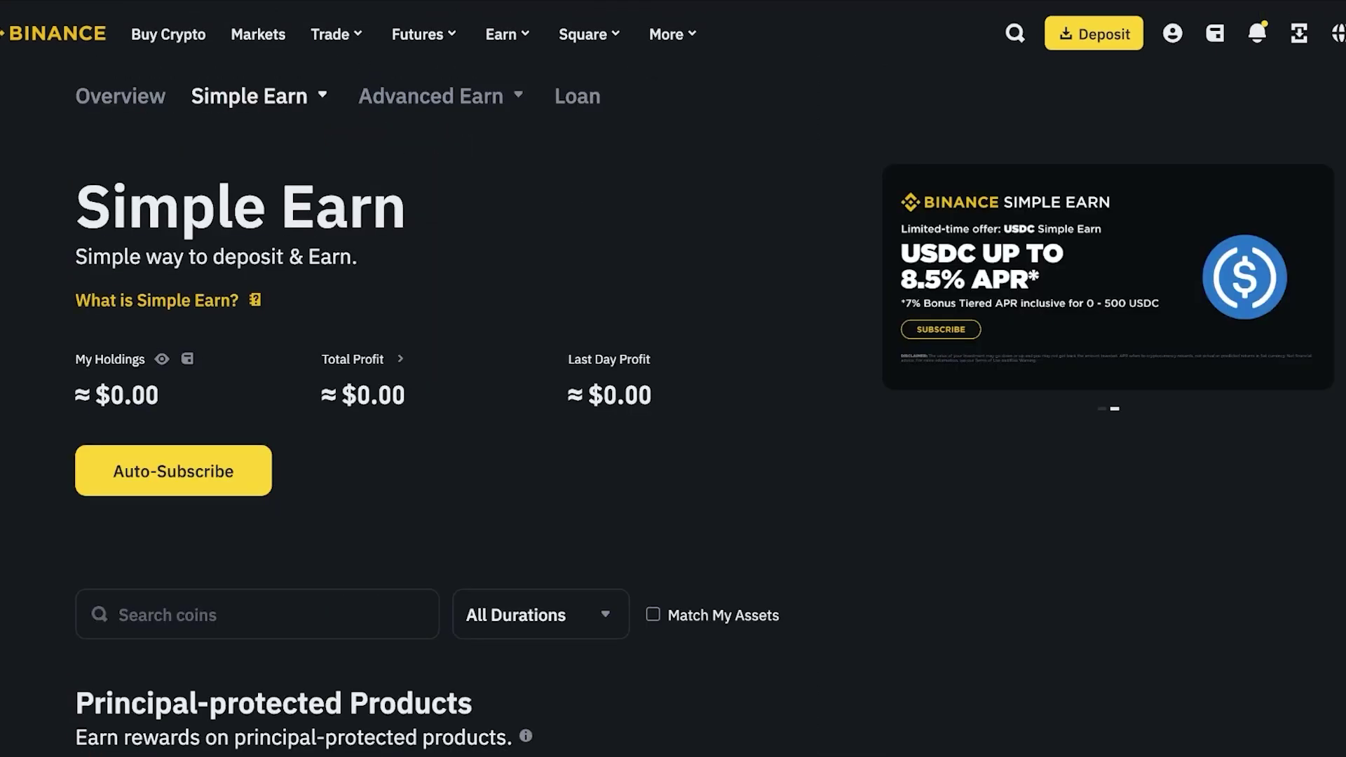